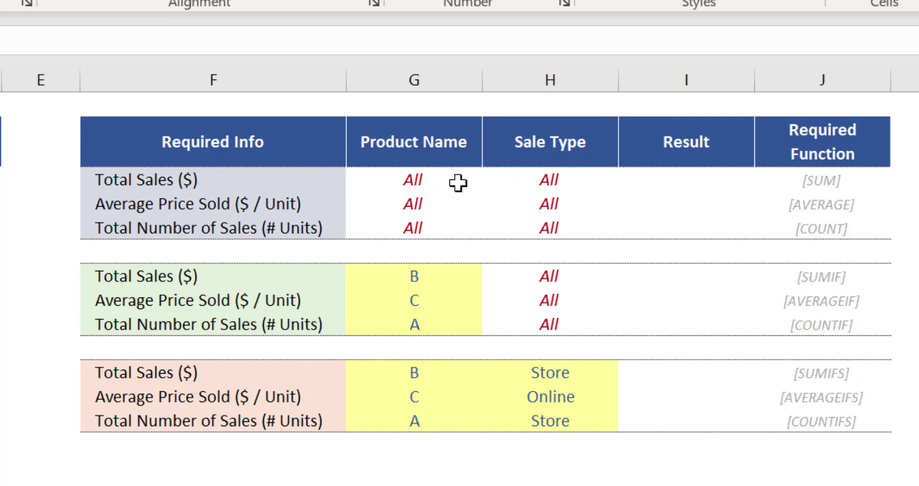
Step: Calculate total sales for all products in Result cell I3 with the formula =SUM(D3:D20)
left_click(706, 179)
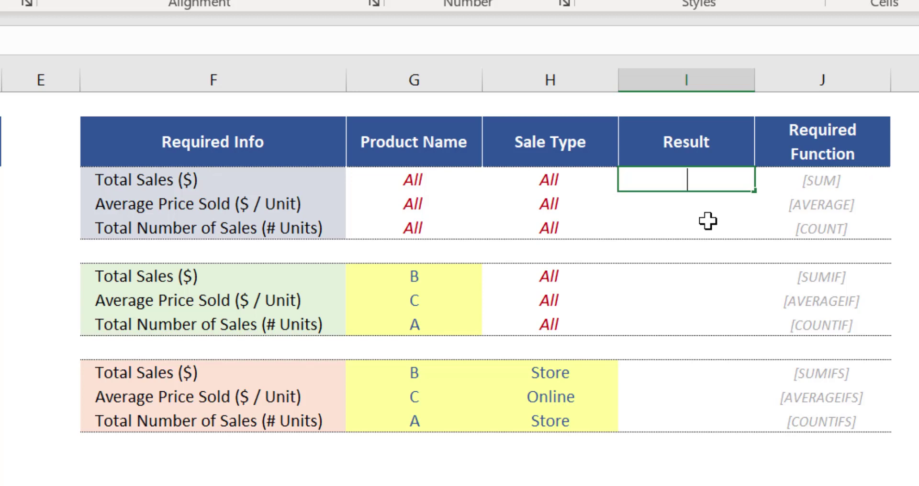
type("=sum")
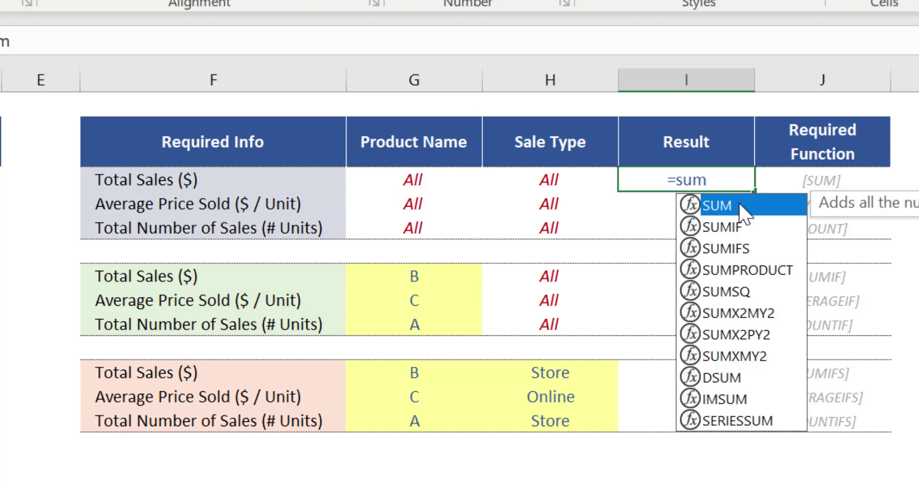
key("Tab")
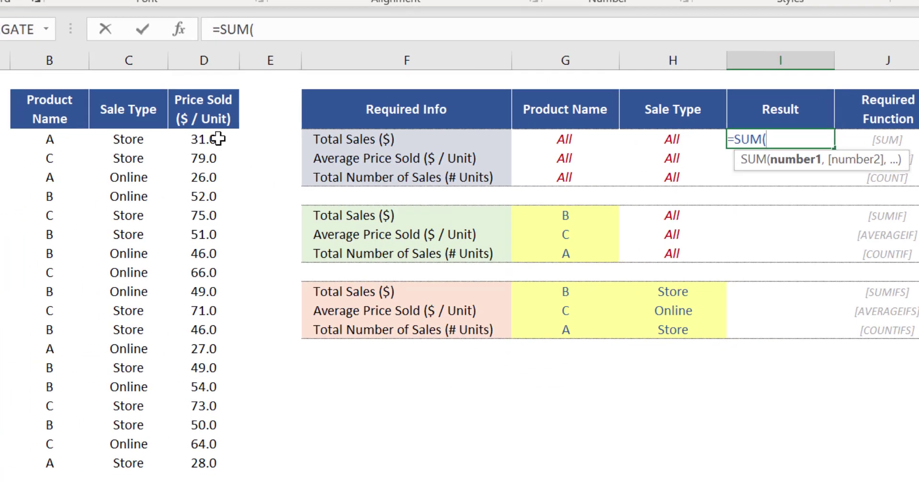
left_click(258, 132)
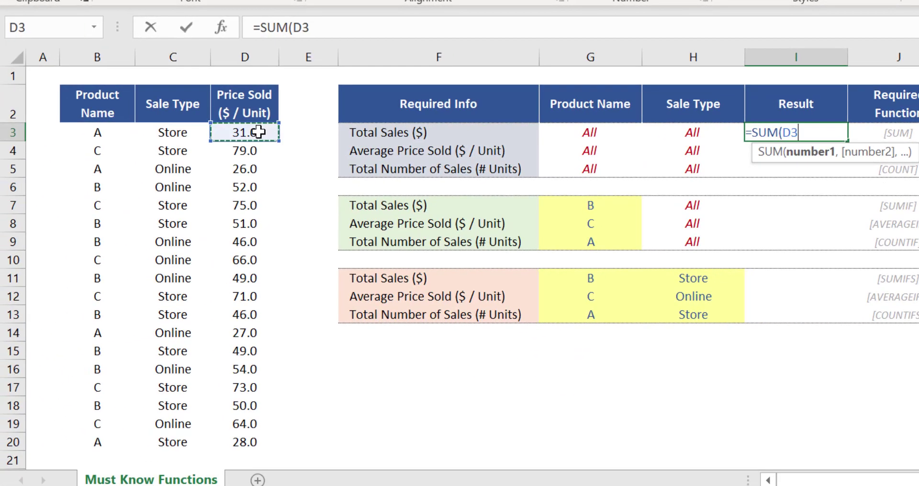
key("ctrl+shift+Down")
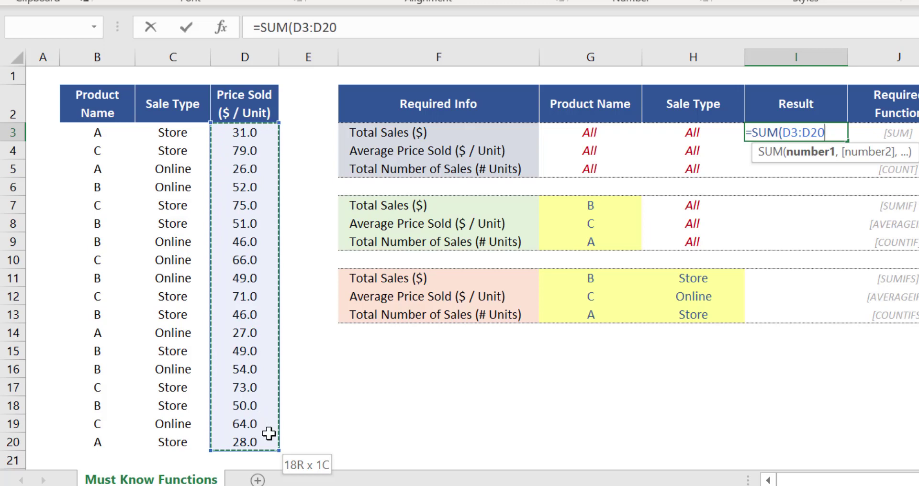
type(")")
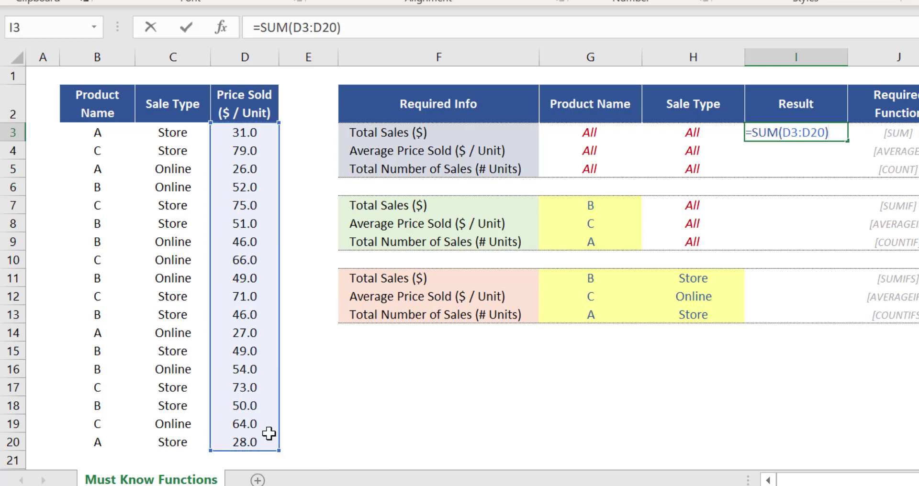
key("Return")
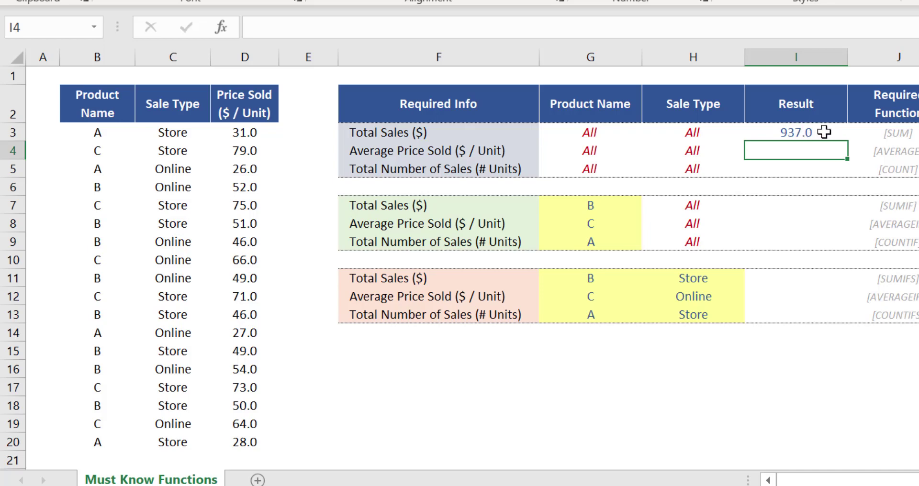
Step: Calculate the average price sold for all products and sale types in cell I4 with =AVERAGE(D3:D20)
left_click(407, 150)
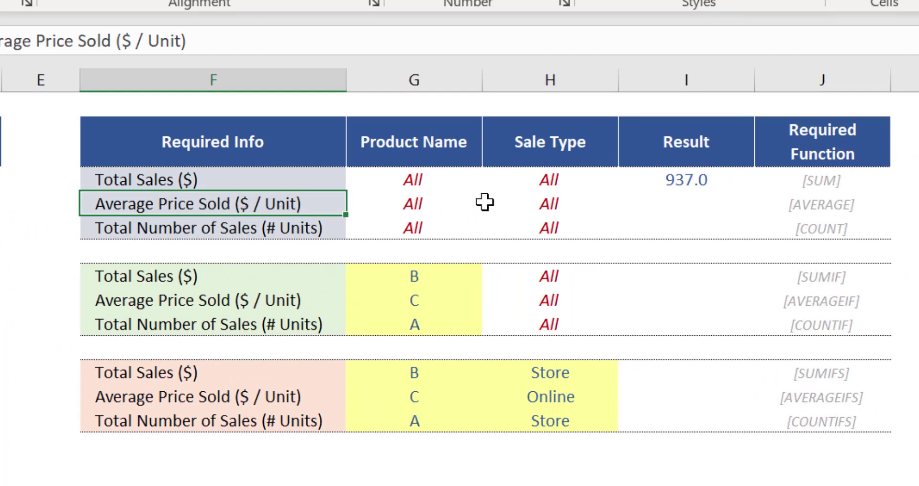
left_click(443, 205)
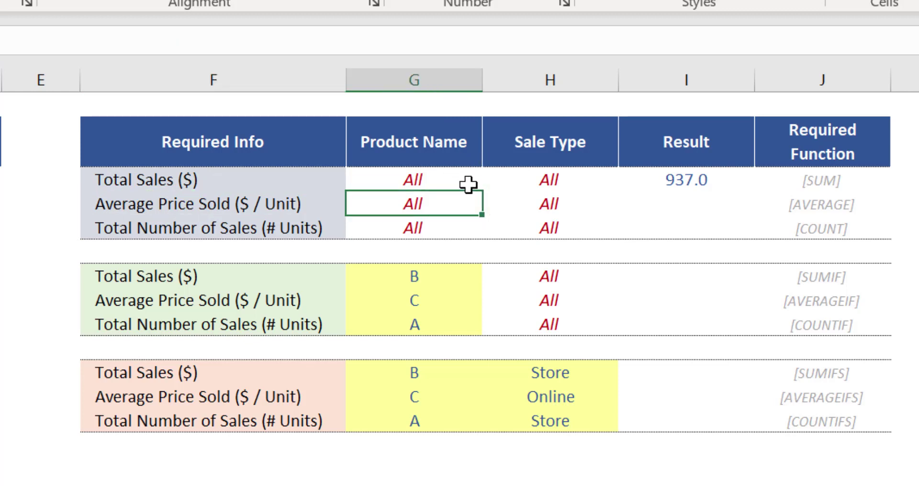
left_click(559, 199)
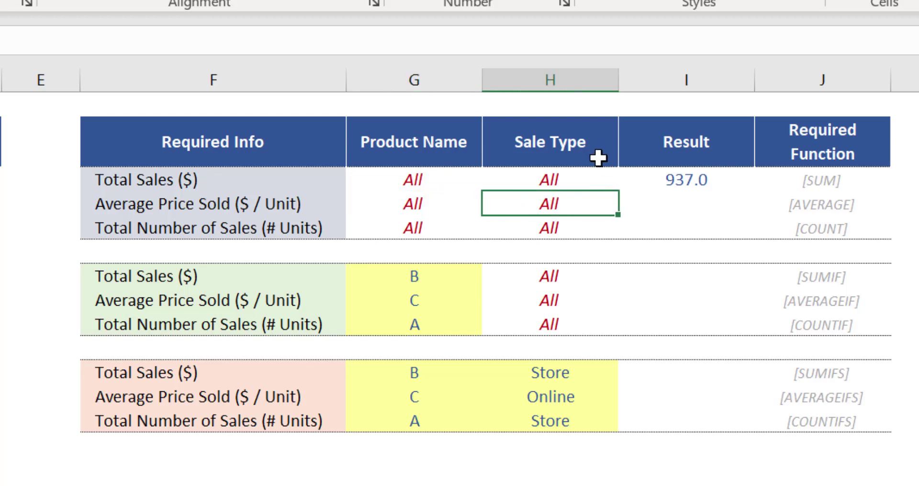
left_click(667, 205)
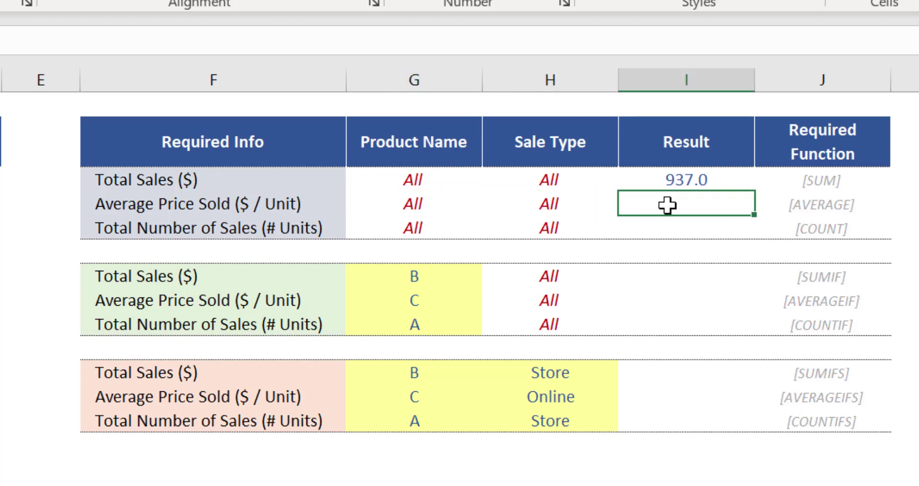
type("=aver")
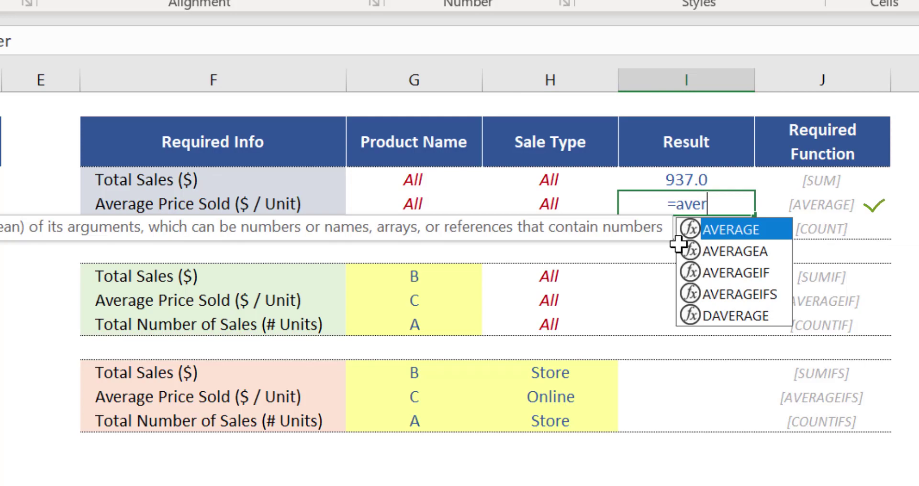
key("Tab")
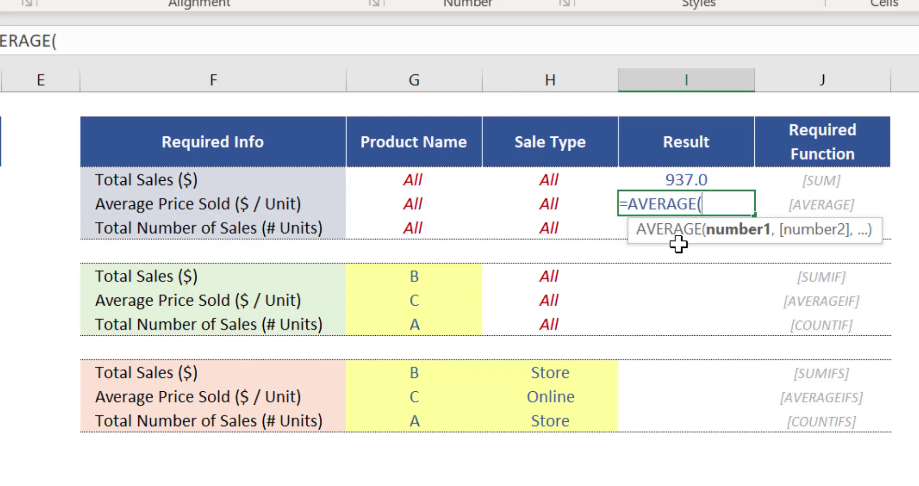
key("Left")
key("Left")
key("Left")
key("Left")
key("Left")
key("Up")
key("ctrl+shift+Down")
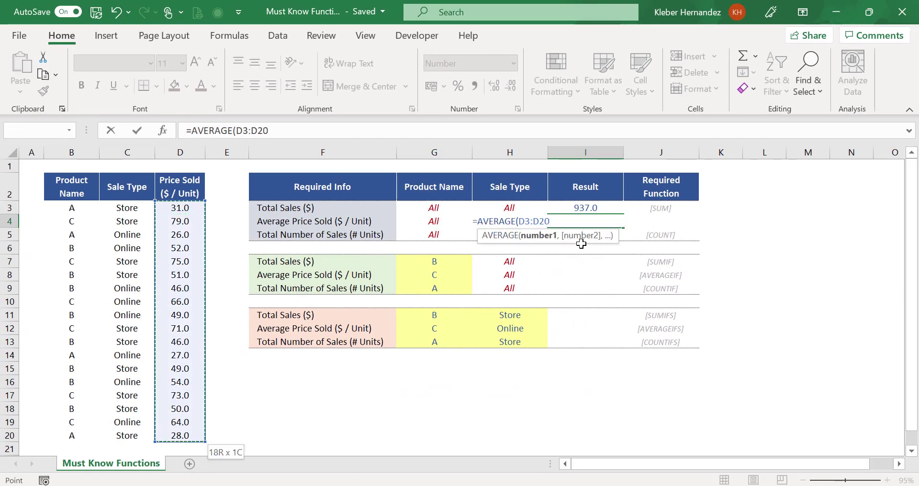
type(")")
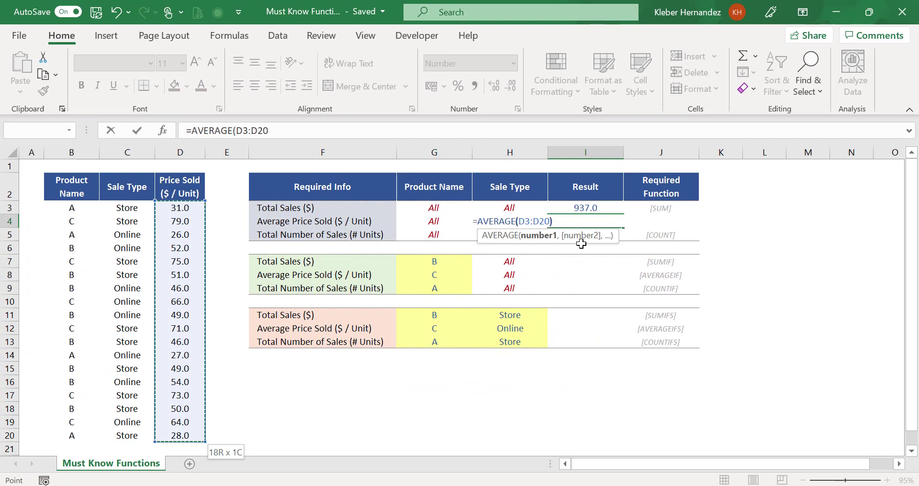
key("Return")
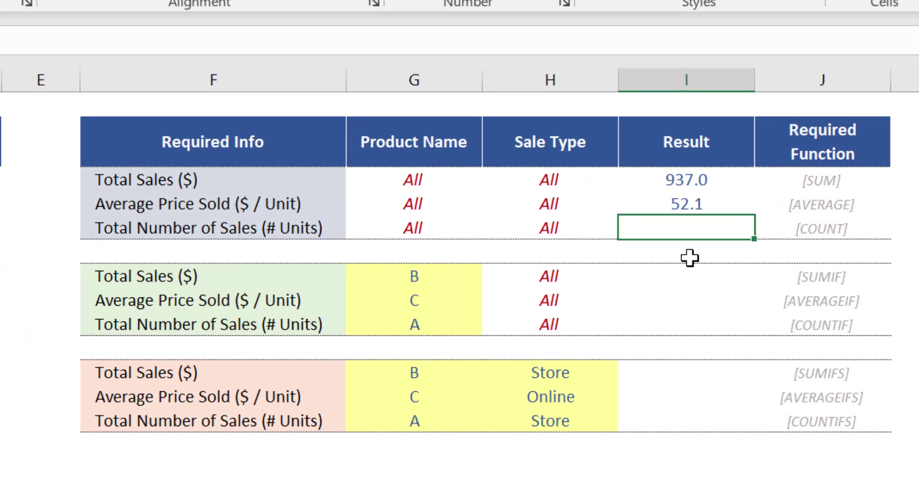
Step: Calculate the total number of sales for all products in cell I5 with =COUNT(D3:D20)
type("=count")
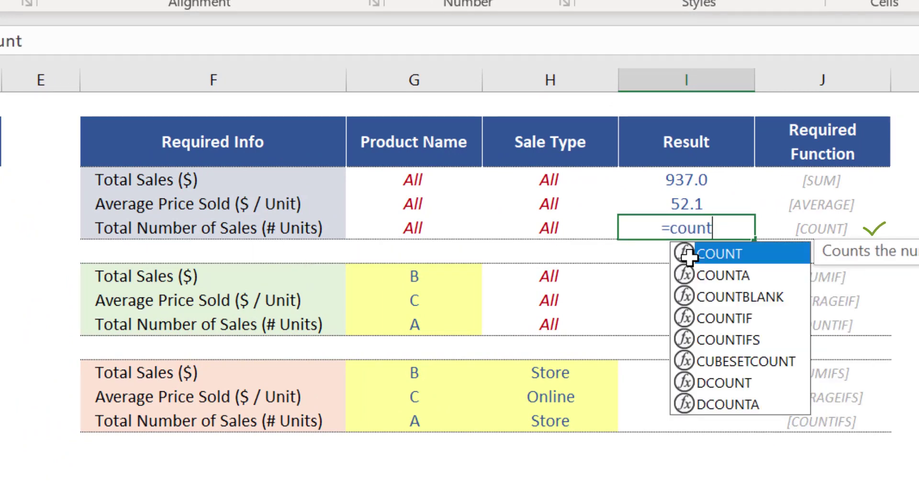
double_click(688, 257)
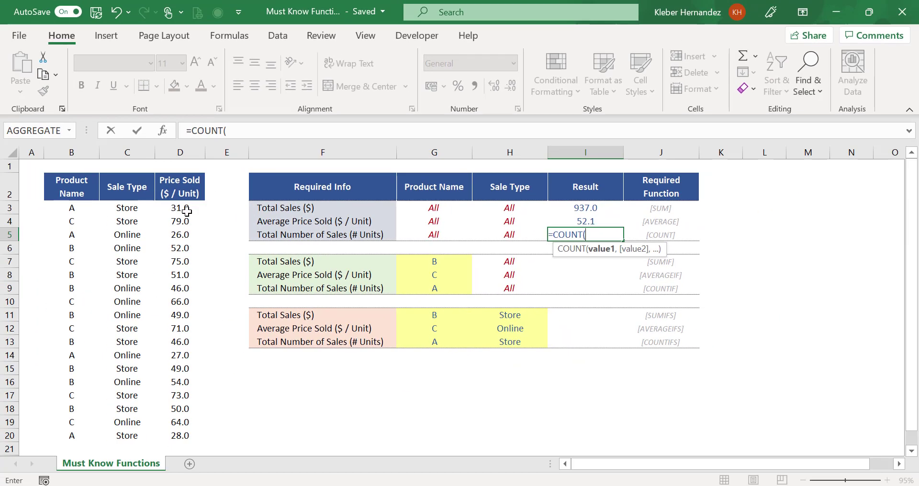
left_click(187, 210)
key("ctrl+shift+Down")
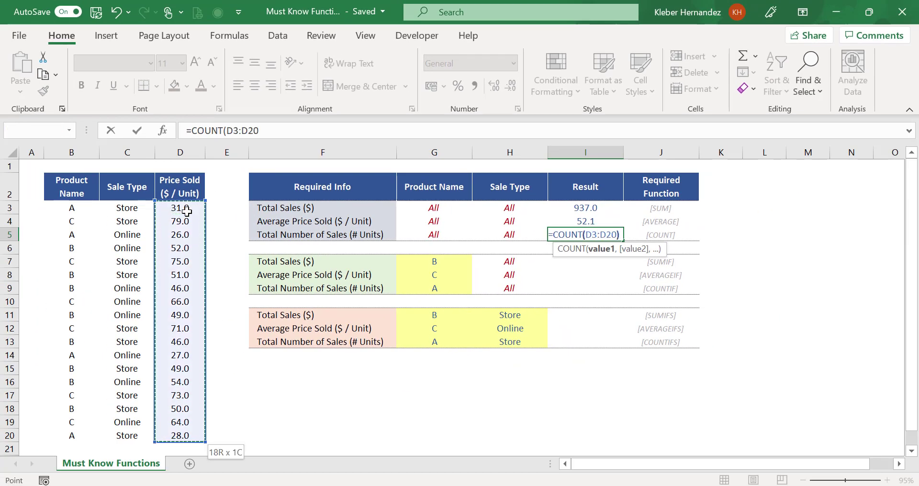
type(")")
key("Return")
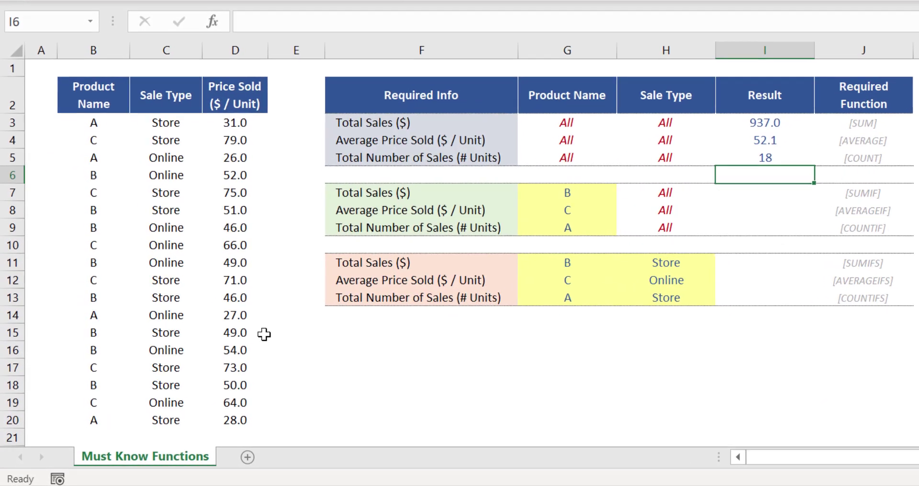
Step: Insert an AutoSum of the prices in D3:D20 in cell D21, directly below the price column
left_click(247, 431)
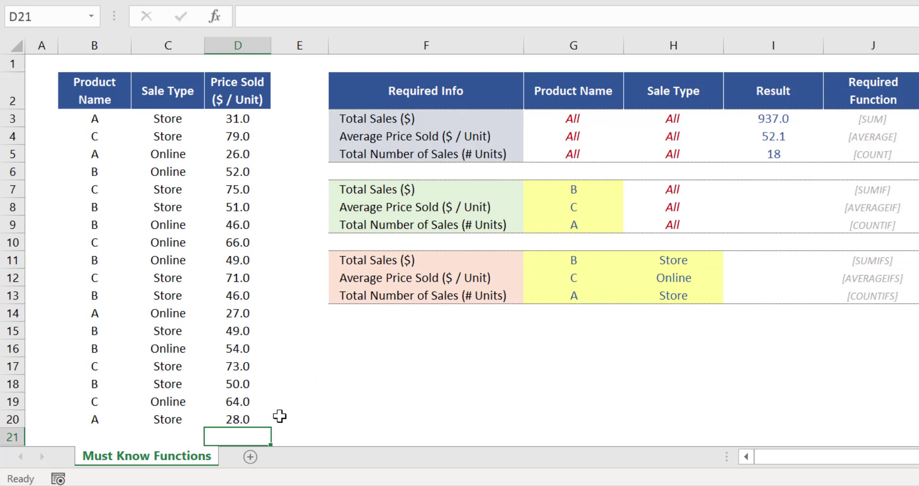
key("alt+equal")
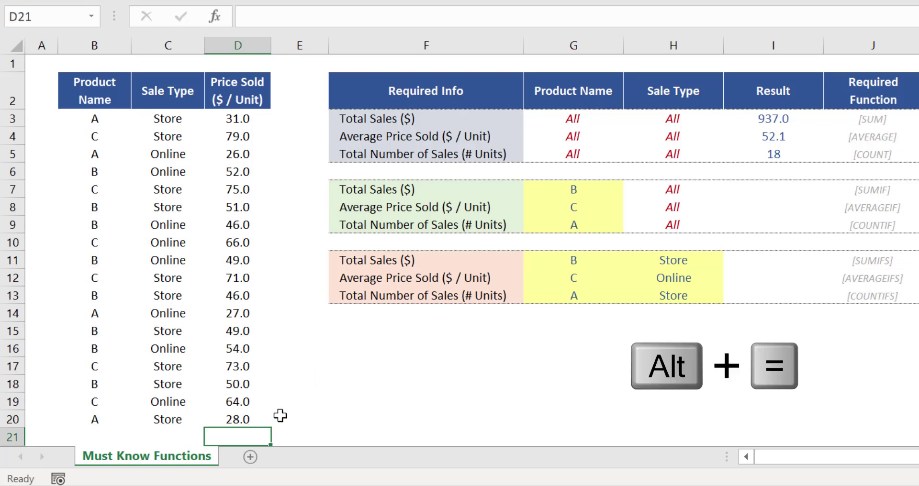
key("alt+equal")
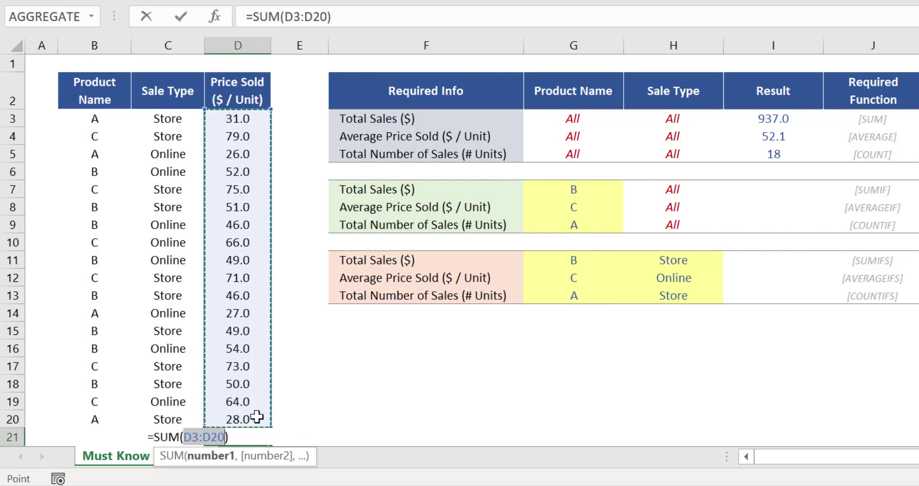
key("Return")
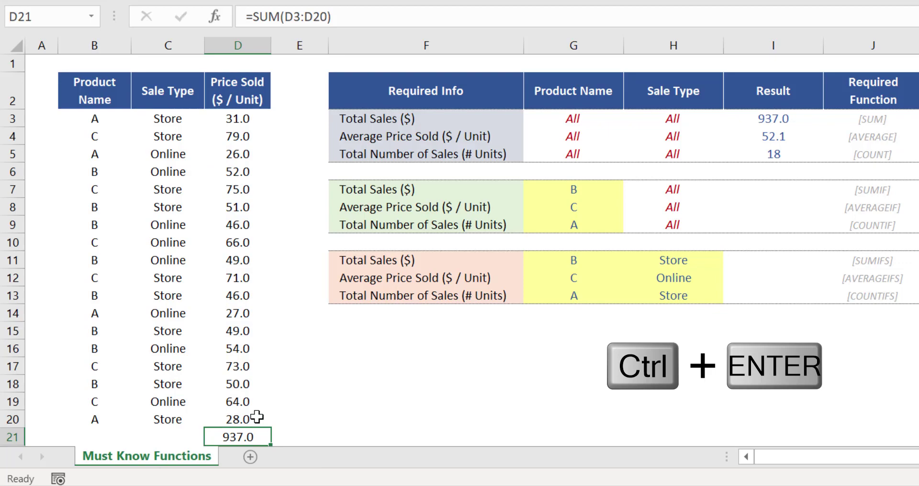
Step: Compare the AutoSum total in D21 with the Total Sales result in I3 and view the other available AutoSum functions
left_click(784, 121, "ctrl")
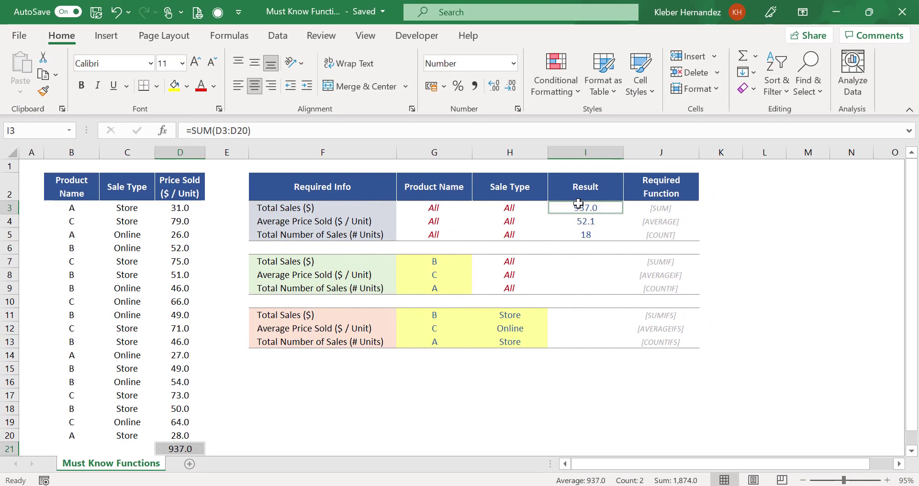
left_click(192, 447)
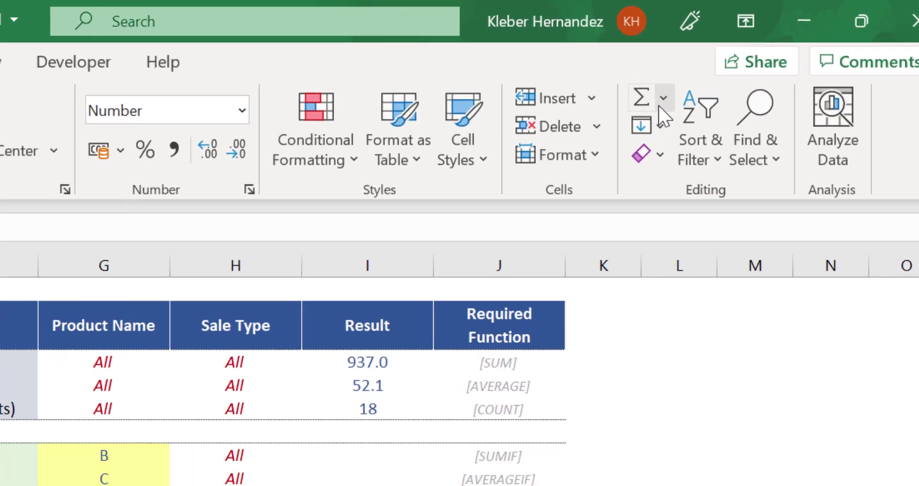
left_click(755, 58)
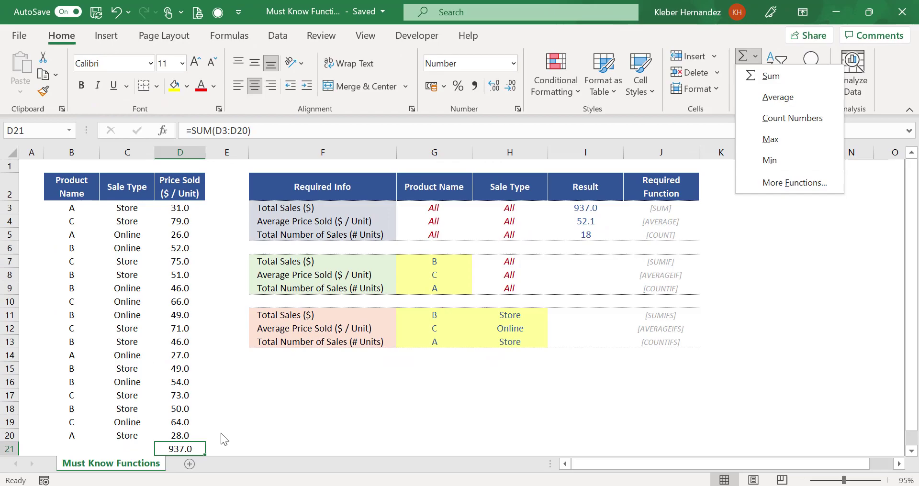
key("Escape")
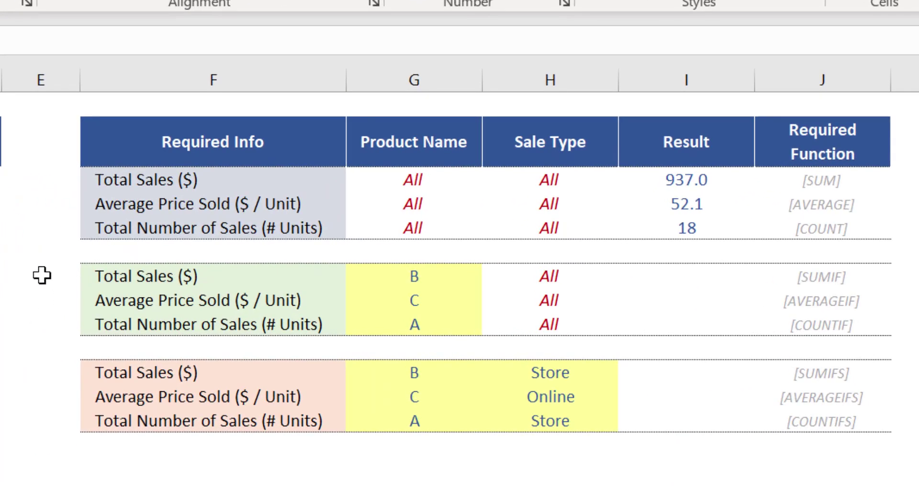
Step: Review the single-criterion rows F7:F9, their sale types in H7:H9 and the Product Name criterion column
left_click(205, 276)
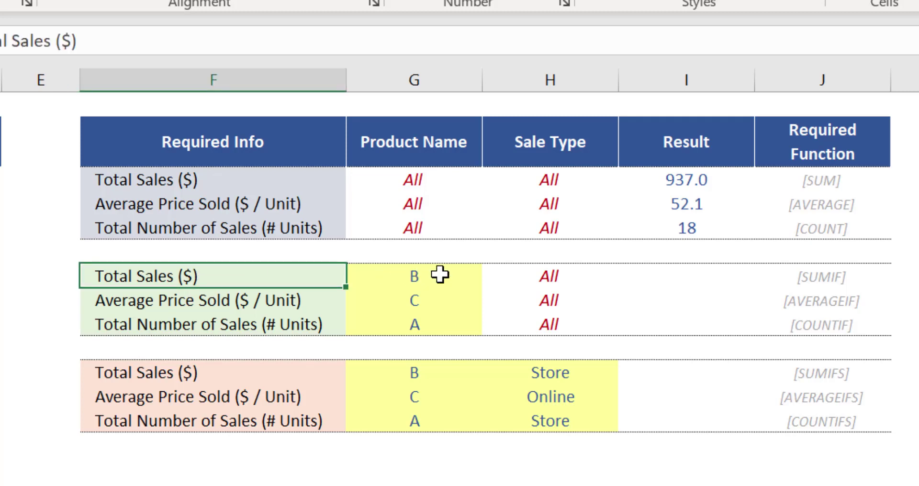
left_click(302, 300)
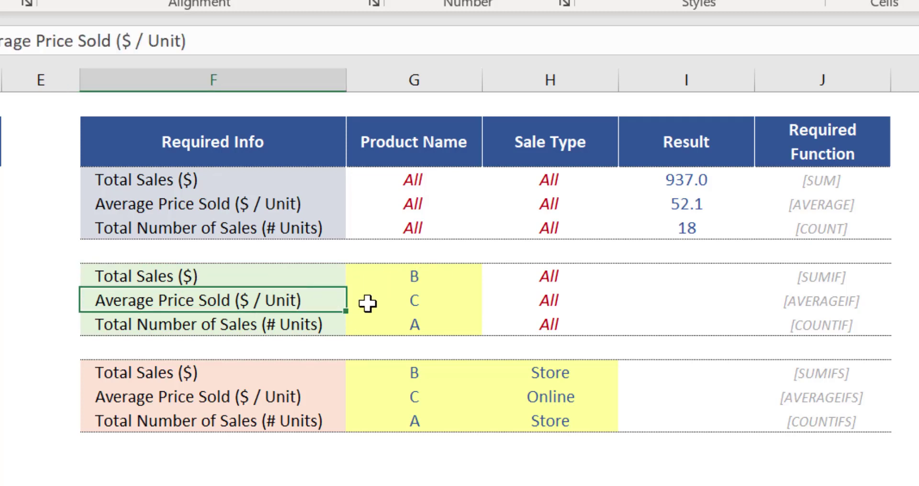
left_click(326, 318)
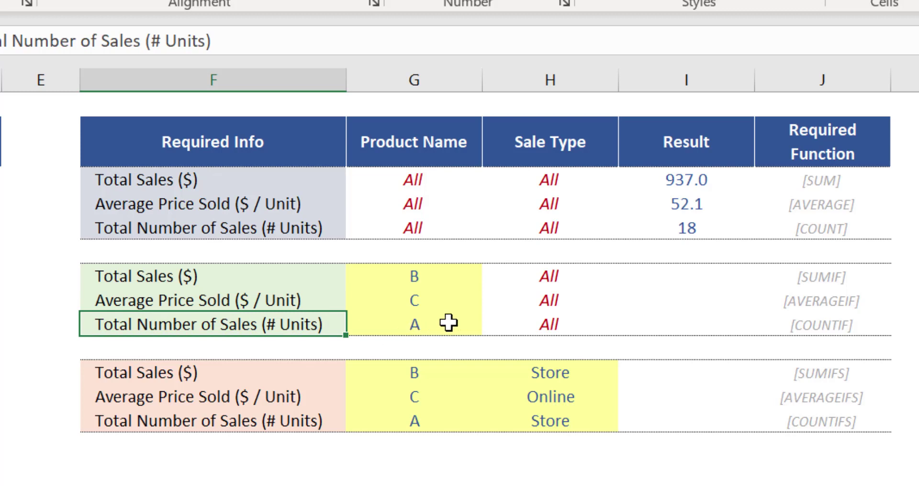
left_click_drag(550, 269, 557, 324)
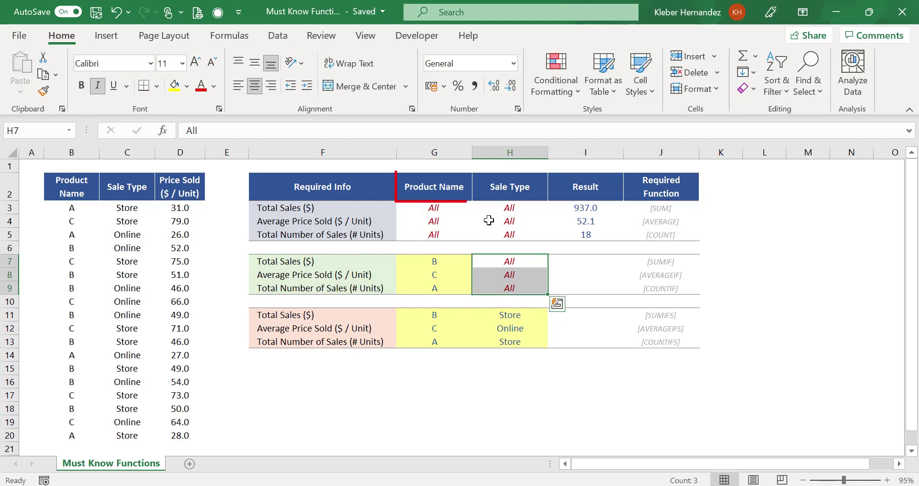
left_click(427, 186)
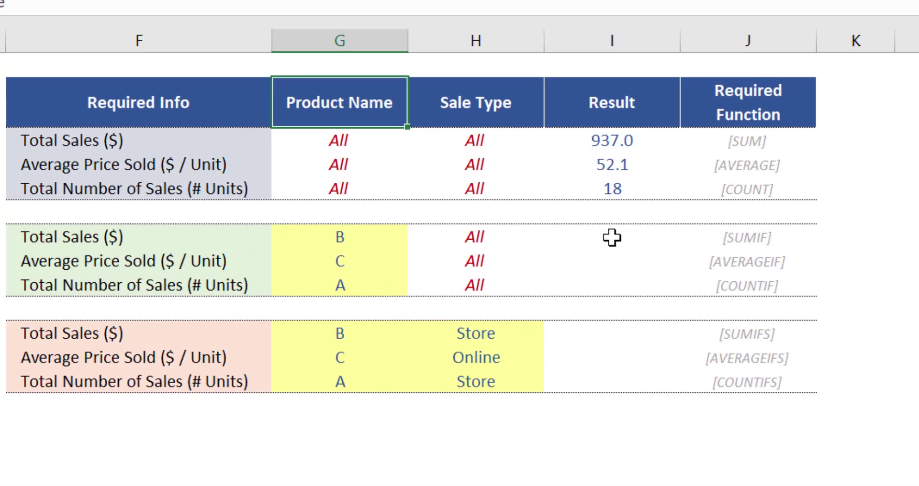
Step: Calculate total sales for the product named in G7, across all sale types, in cell I7 with =SUMIF(B3:B20,G7,D3:D20)
left_click(611, 237)
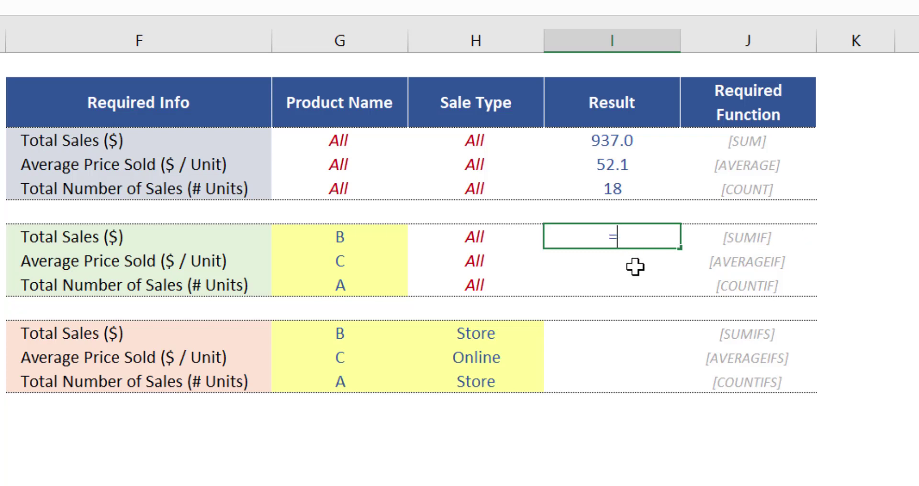
type("sum")
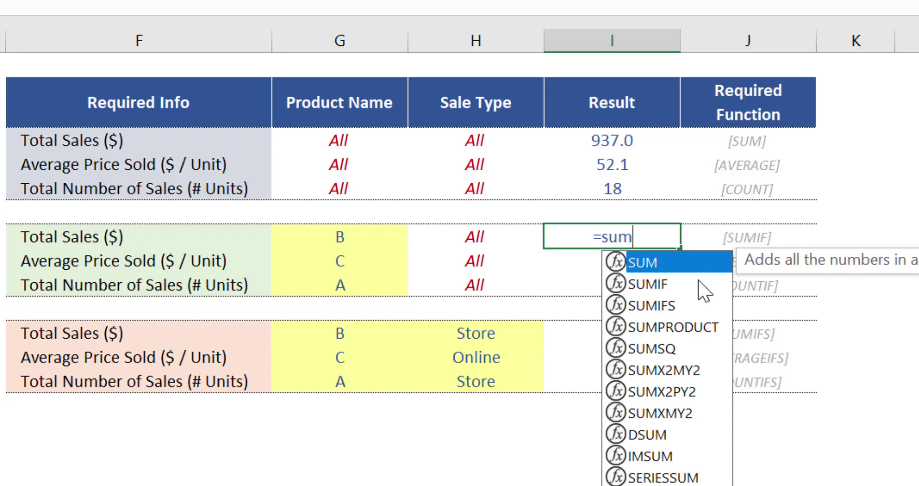
left_click(673, 286)
key("Tab")
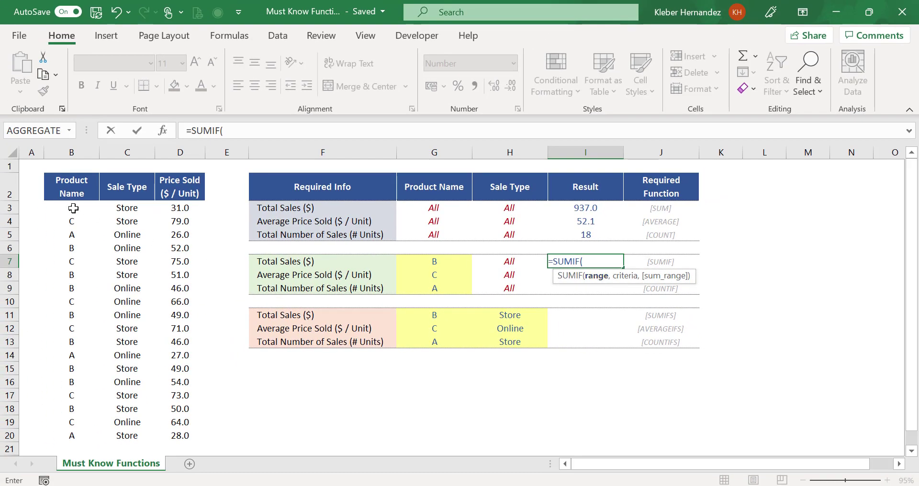
left_click(73, 208)
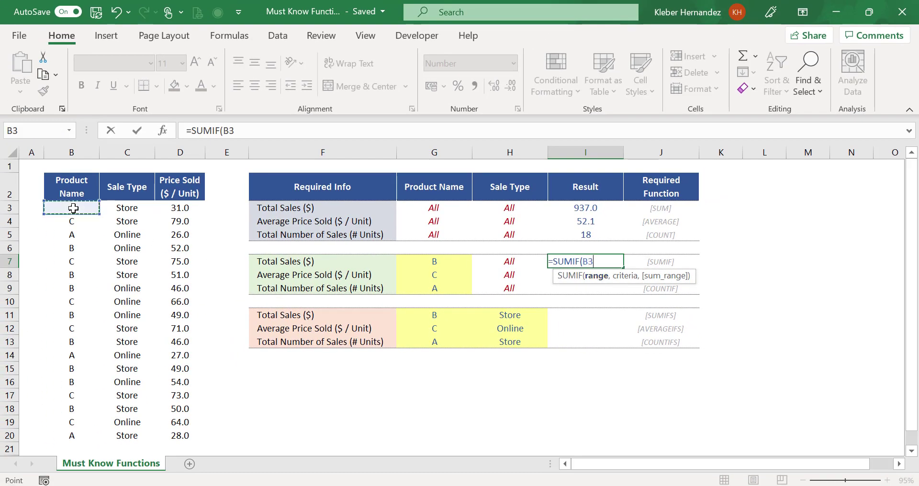
key("ctrl+shift+Down")
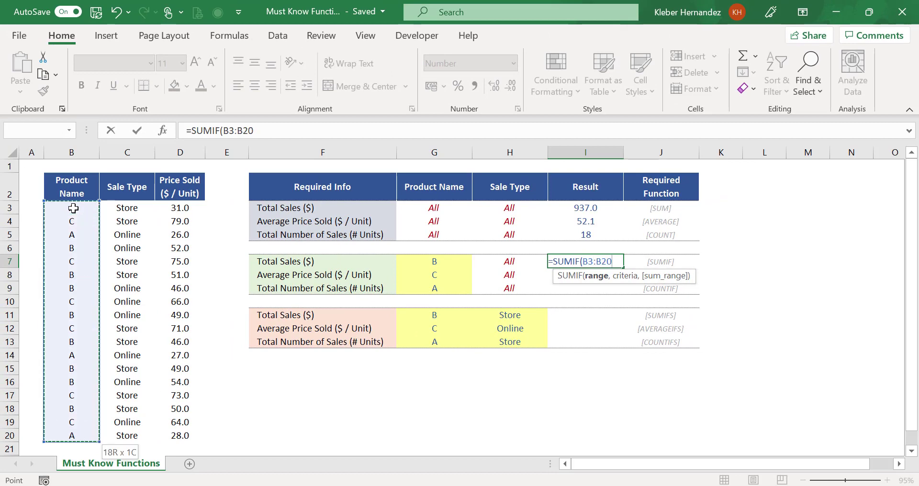
type(",")
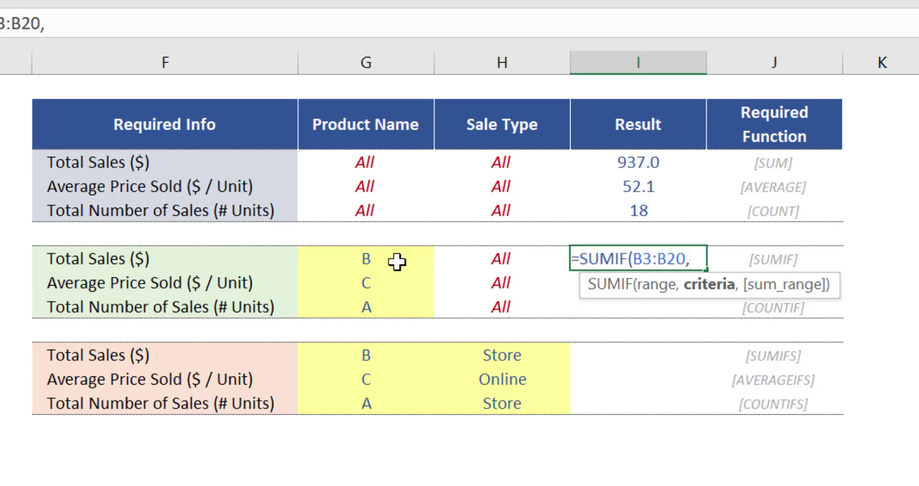
type("B")
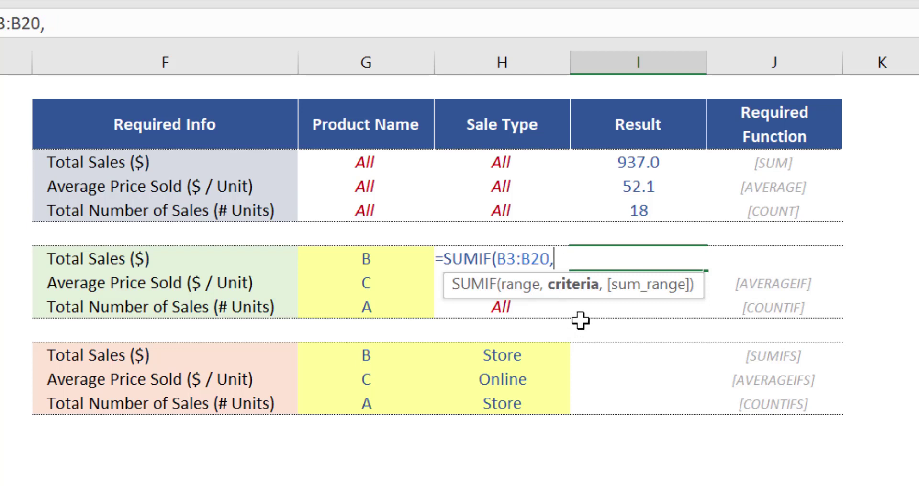
left_click(373, 256)
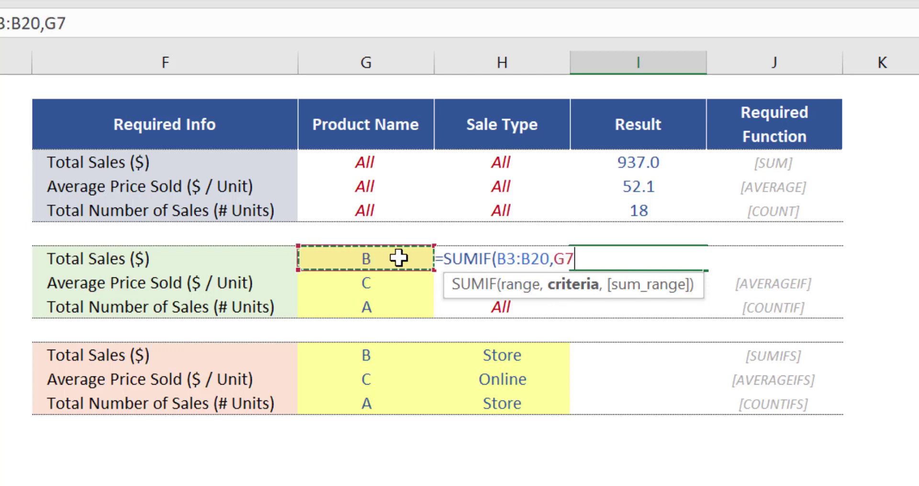
type(",")
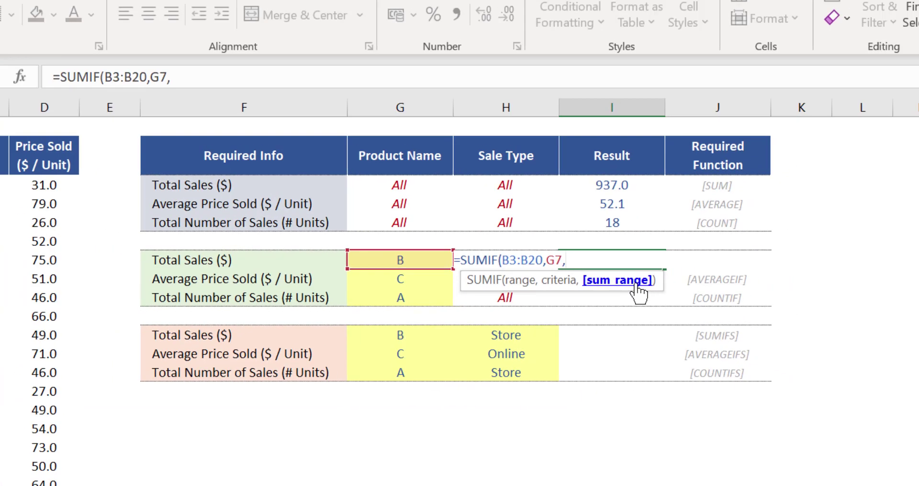
left_click(50, 184)
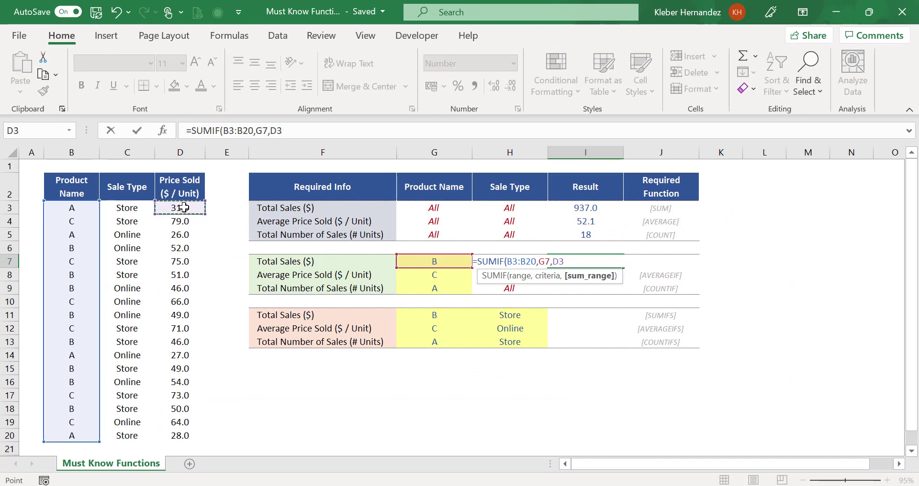
key("ctrl+shift+Down")
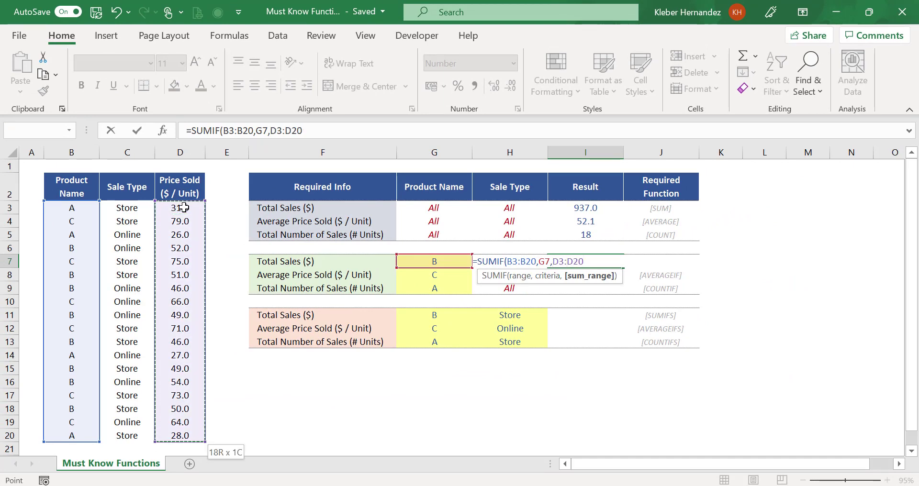
type(")")
key("Return")
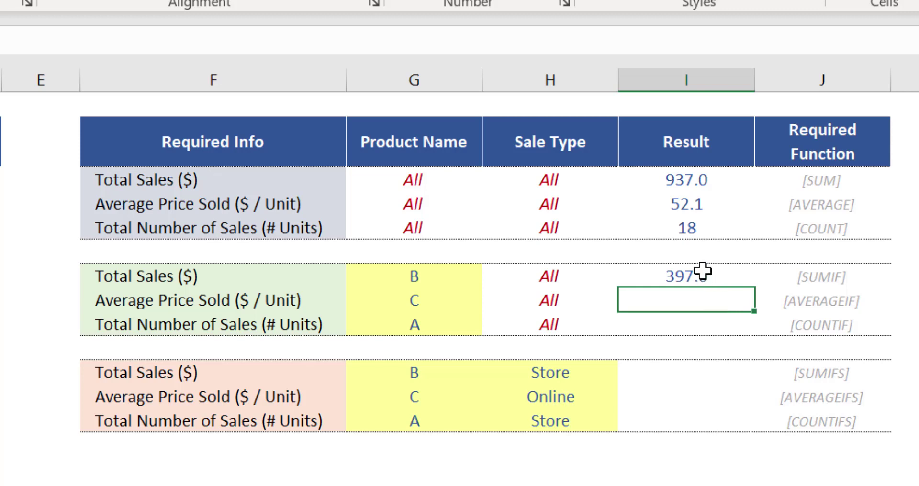
Step: Check the SUMIF formula in I7 and test it by switching the product in G7 to A, to C and back to B
double_click(702, 271)
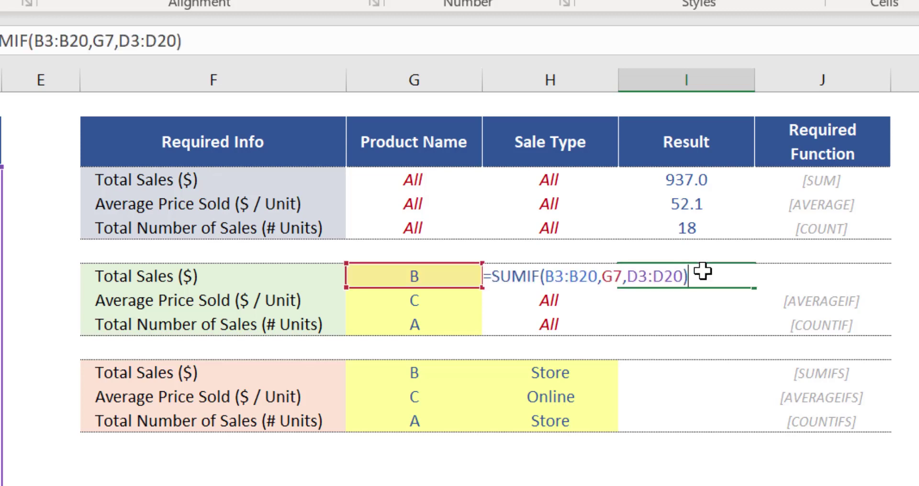
key("Escape")
left_click(439, 276)
key("alt+Down")
key("Up")
key("Return")
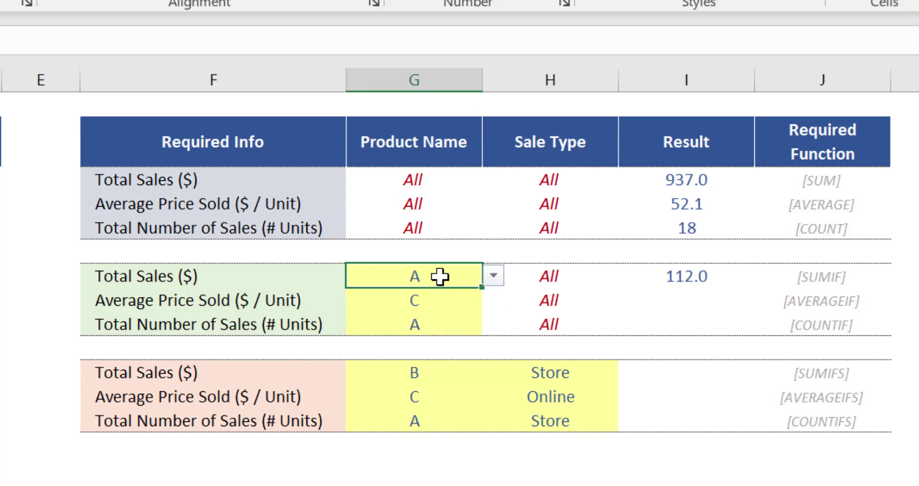
key("alt+Down")
key("Down")
key("Down")
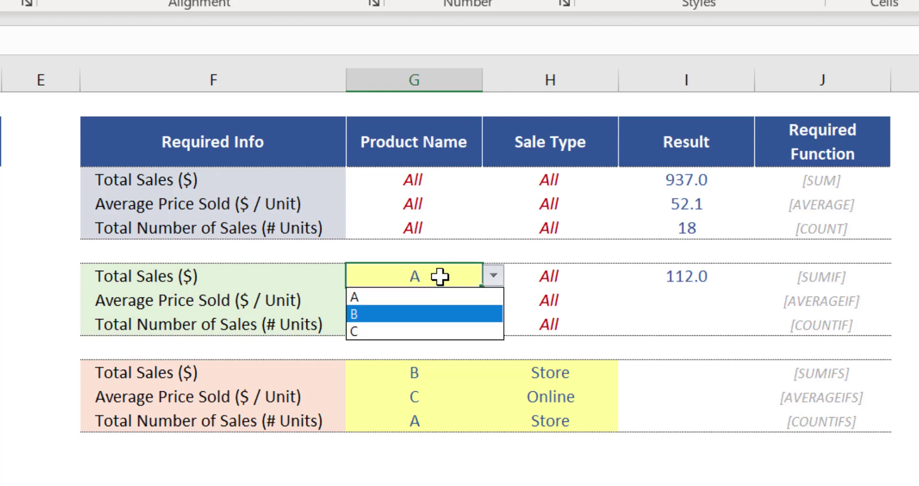
key("Return")
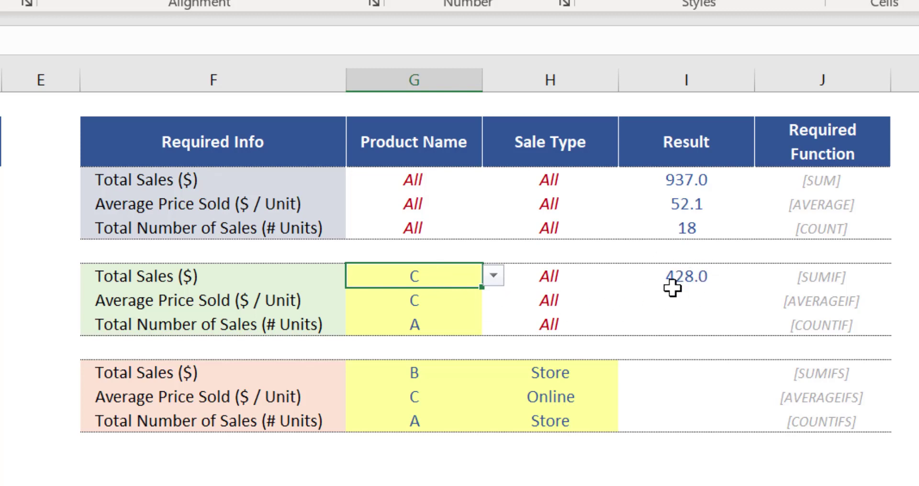
key("alt+Down")
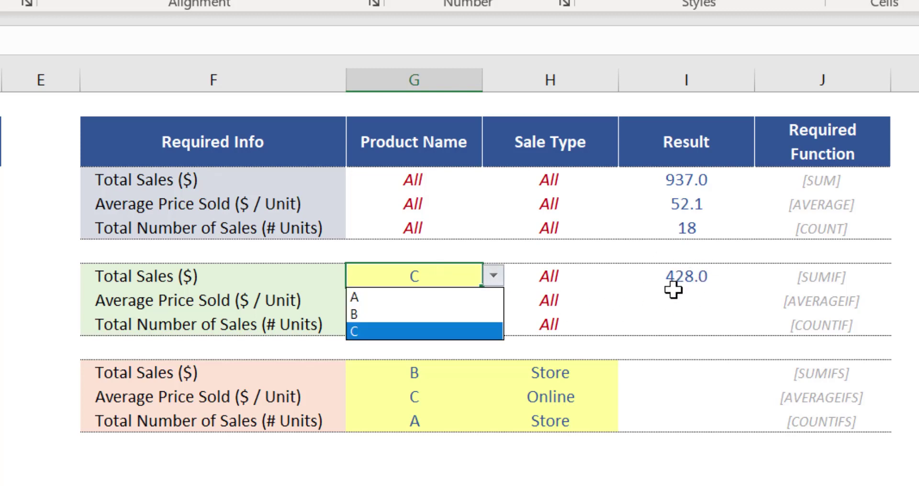
key("Up")
key("Return")
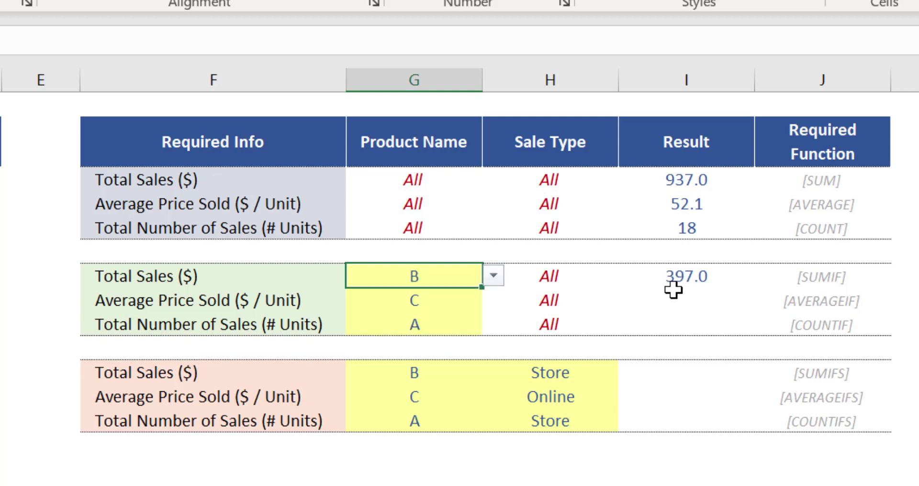
Step: Calculate the average price sold for the product named in G8 in cell I8 with =AVERAGEIF(B3:B20,G8,D3:D20) and check the formula
left_click(296, 293)
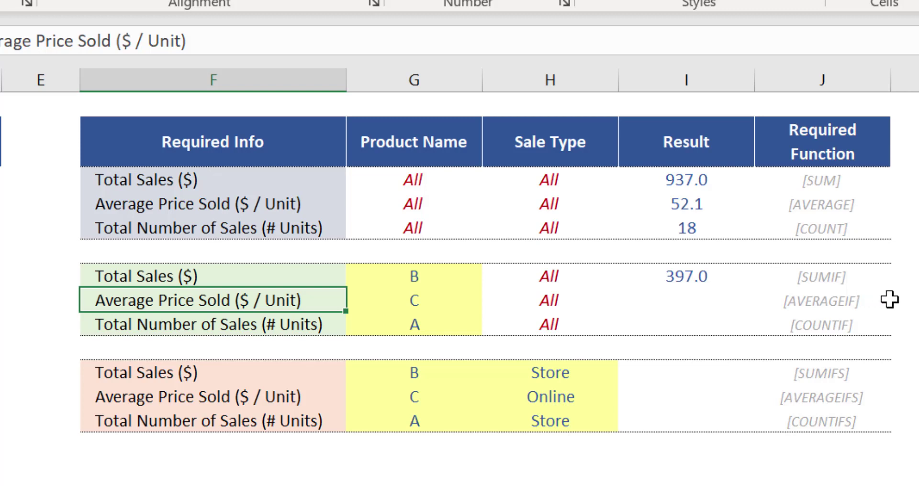
left_click(706, 302)
type("=aver")
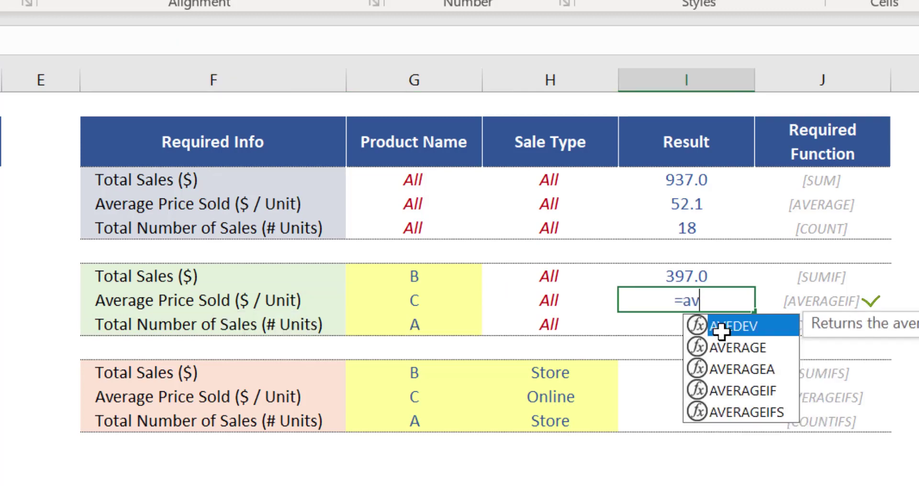
left_click(761, 373)
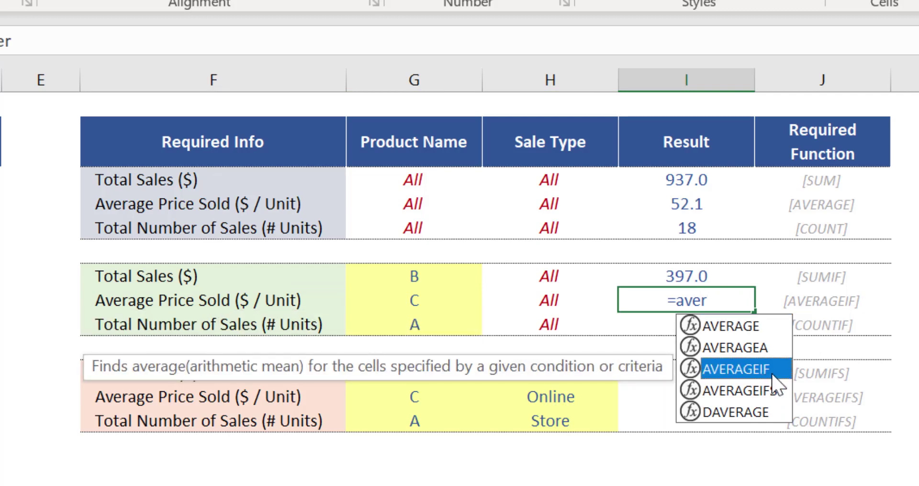
key("Tab")
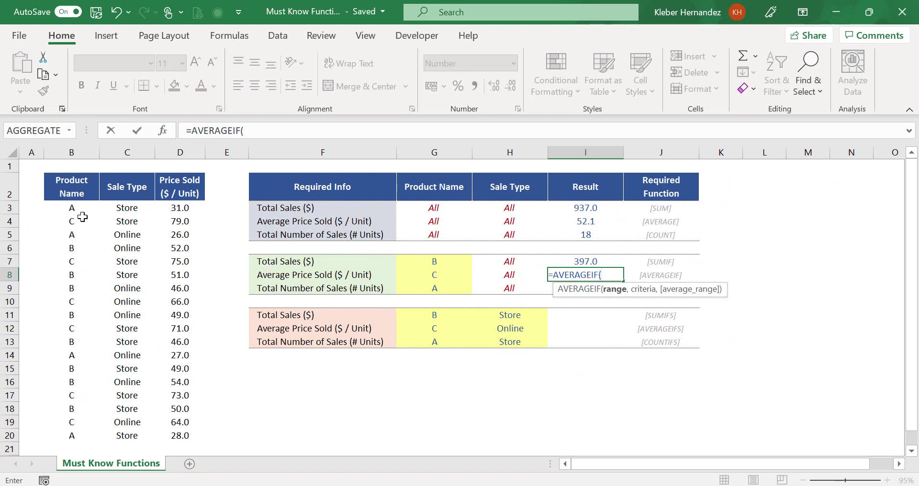
left_click(78, 209)
key("ctrl+shift+Down")
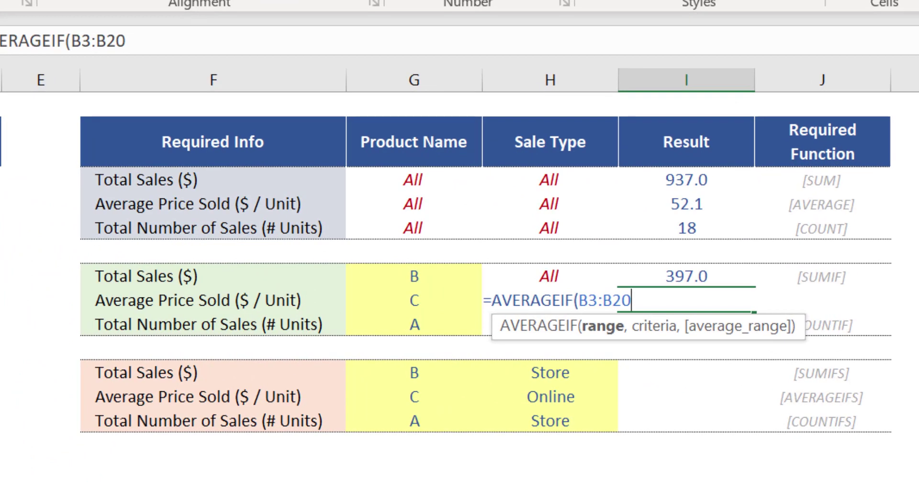
type(",")
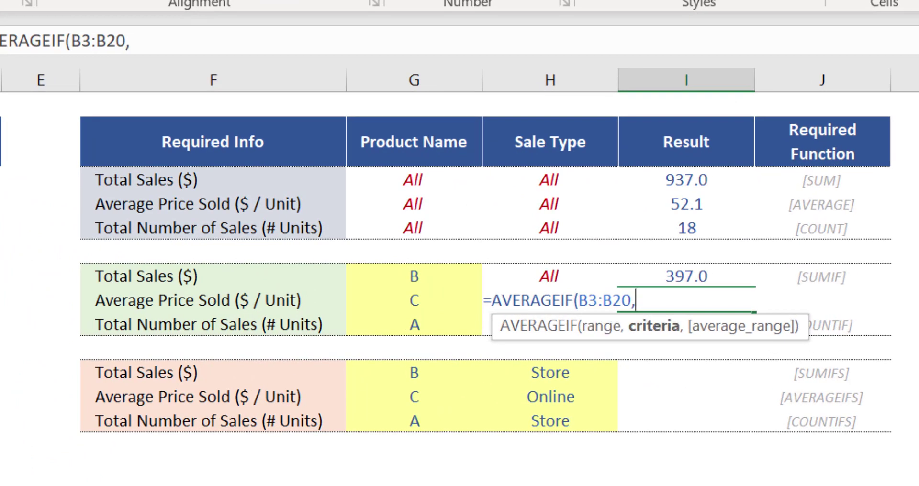
left_click(430, 301)
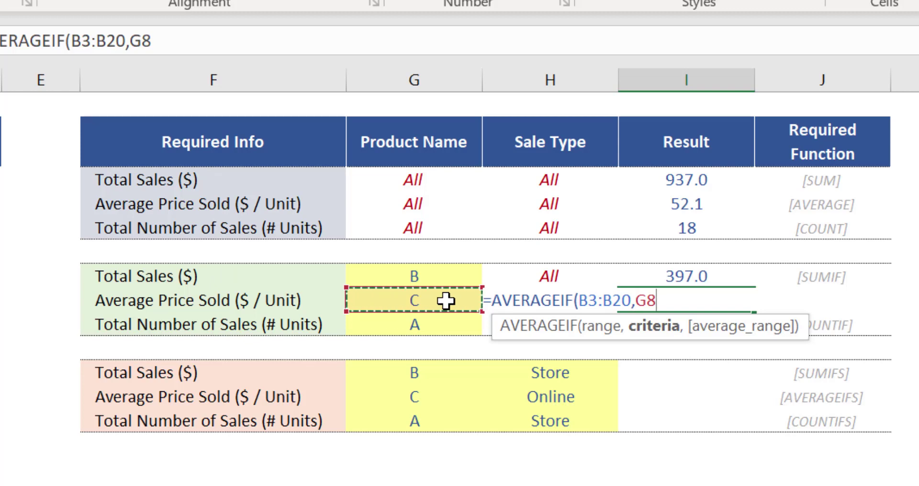
type(",")
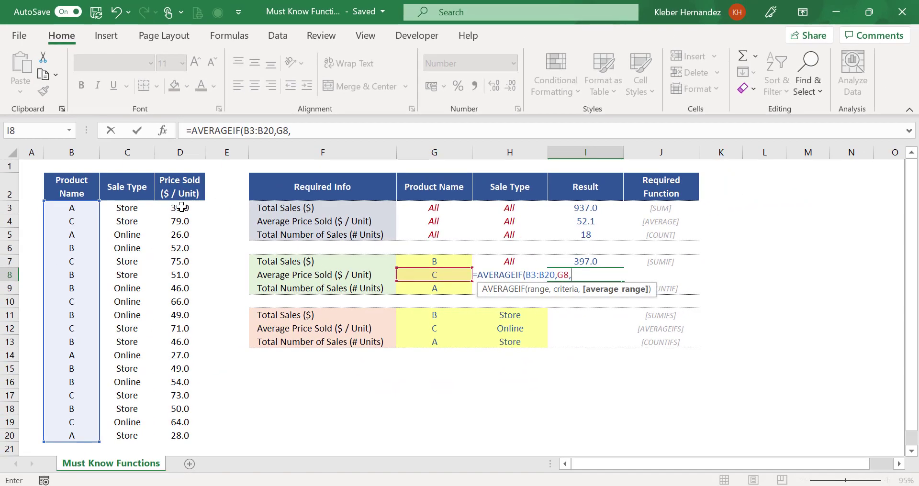
left_click(182, 207)
key("ctrl+shift+Down")
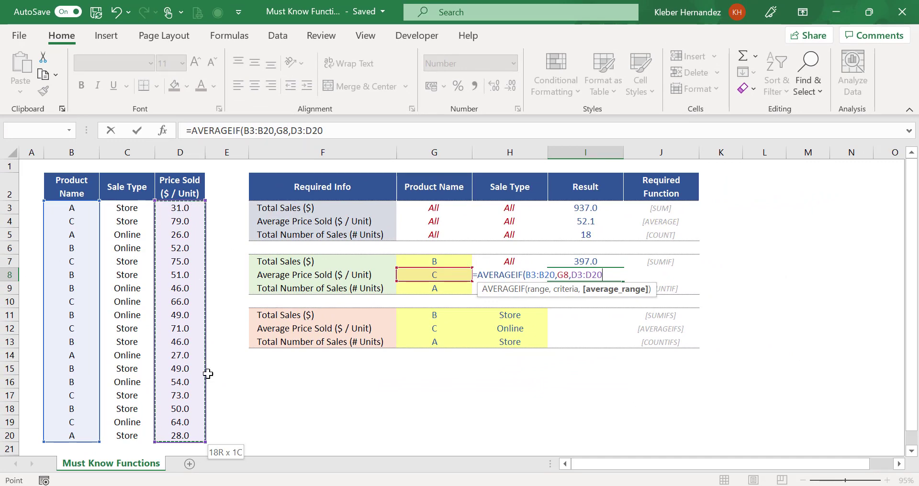
type(")")
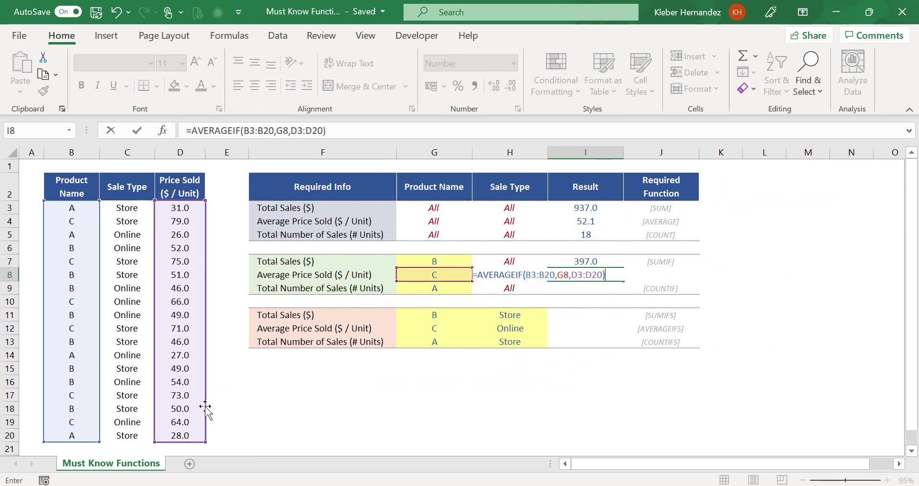
key("Return")
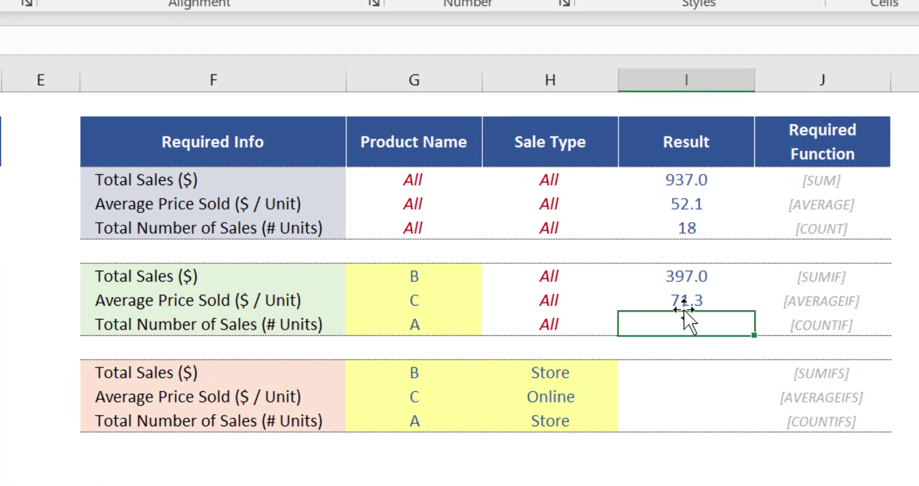
double_click(710, 299)
key("Escape")
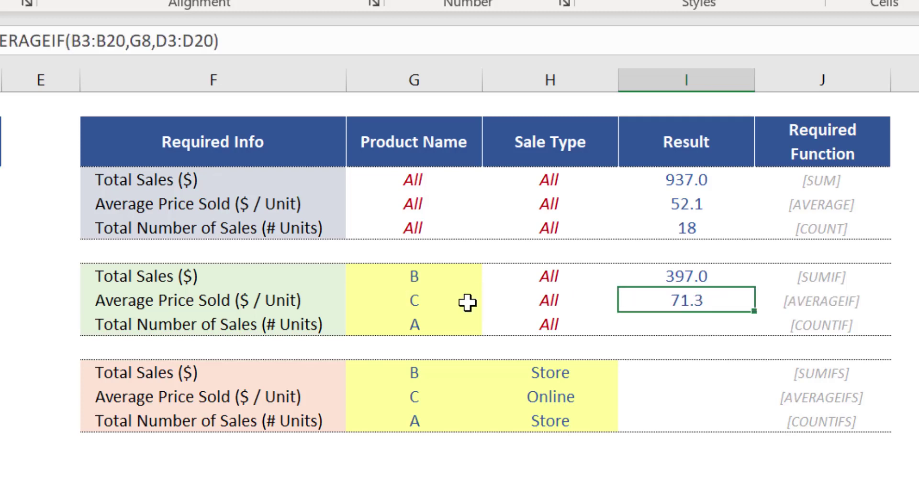
Step: Check the product options offered for the AVERAGEIF criterion in cell G8, keeping the existing selection
left_click(446, 302)
key("alt+Down")
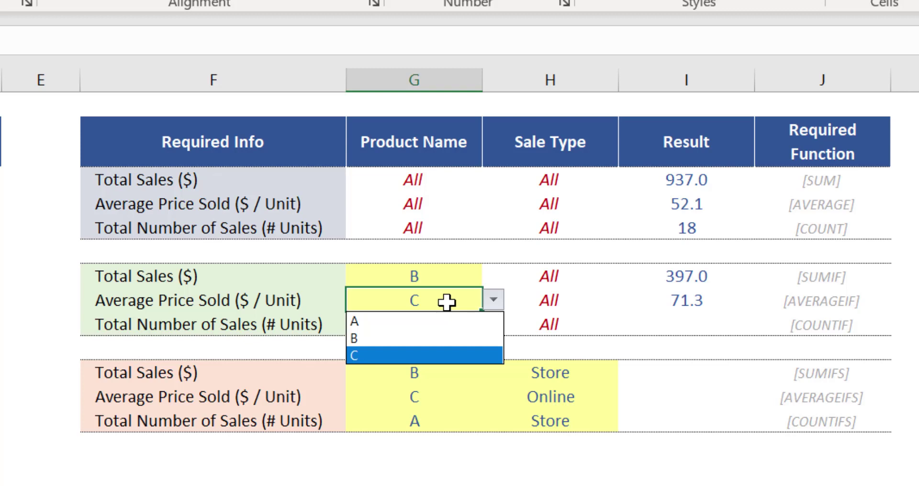
key("Escape")
Step: Calculate the total number of sales for the product named in G9 in cell I9 with =COUNTIF(B3:B20,G9) and check the formula
left_click(306, 325)
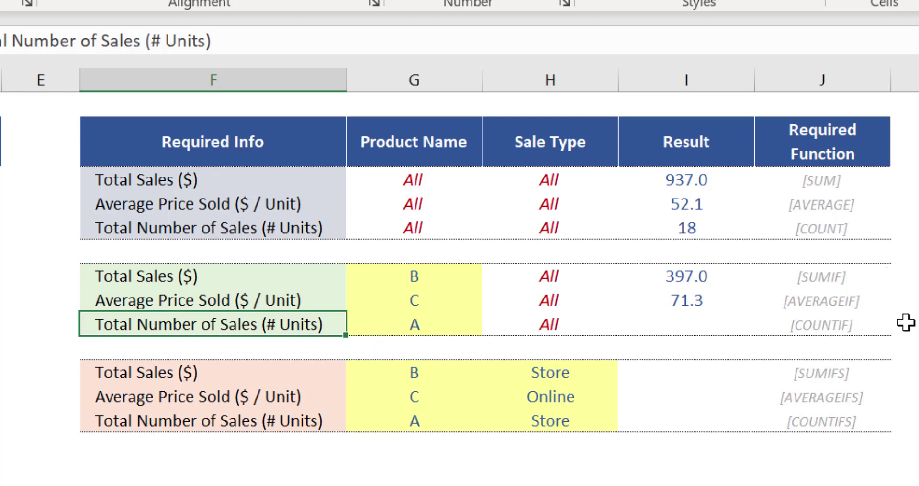
left_click(698, 322)
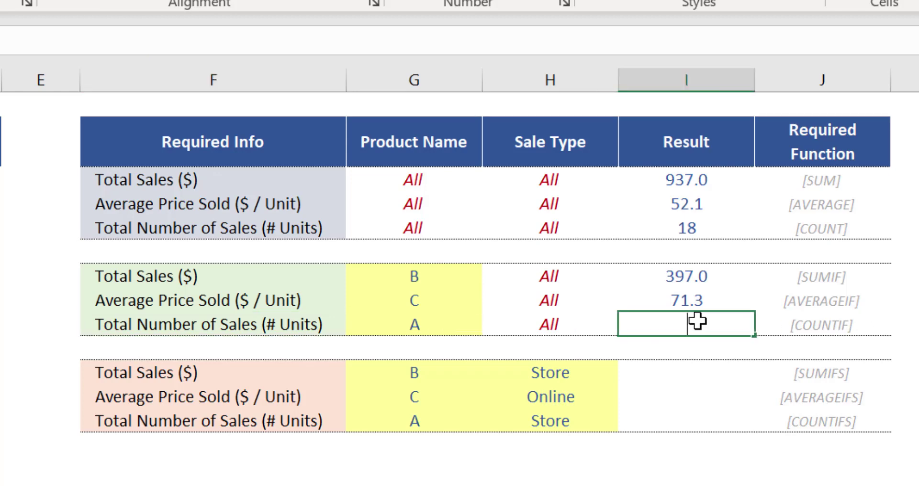
type("=countif")
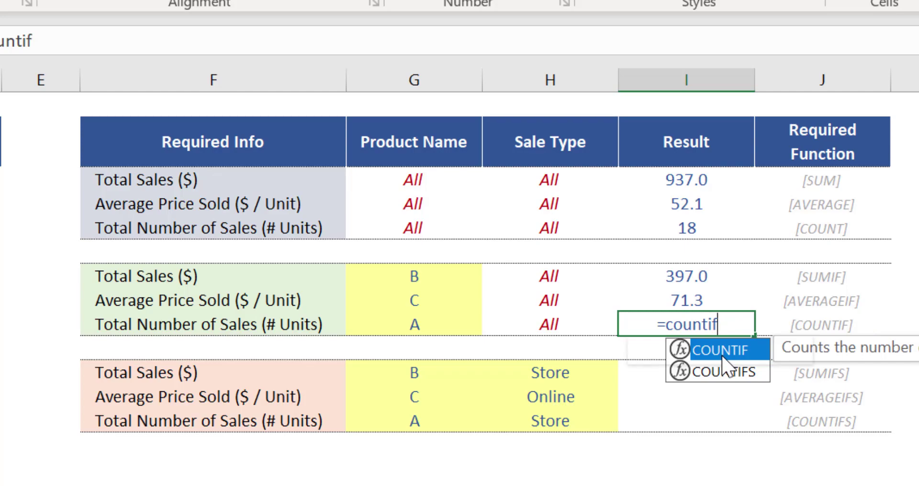
key("Tab")
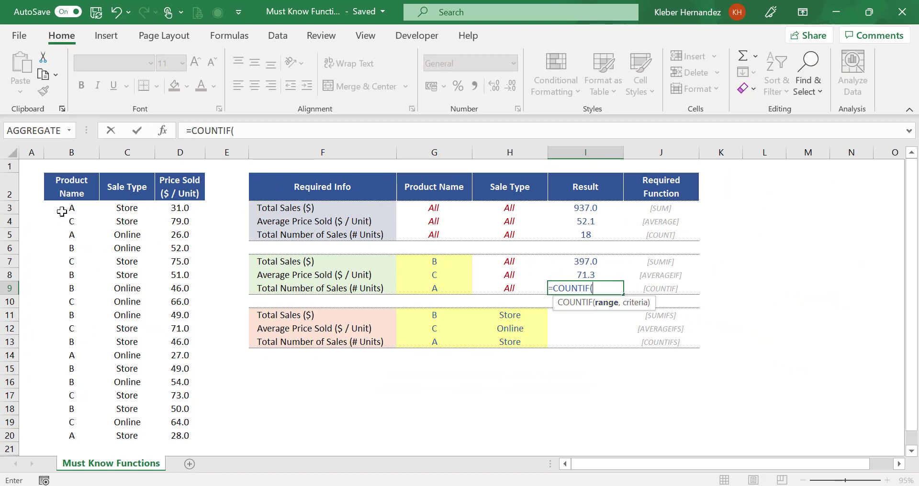
left_click(69, 206)
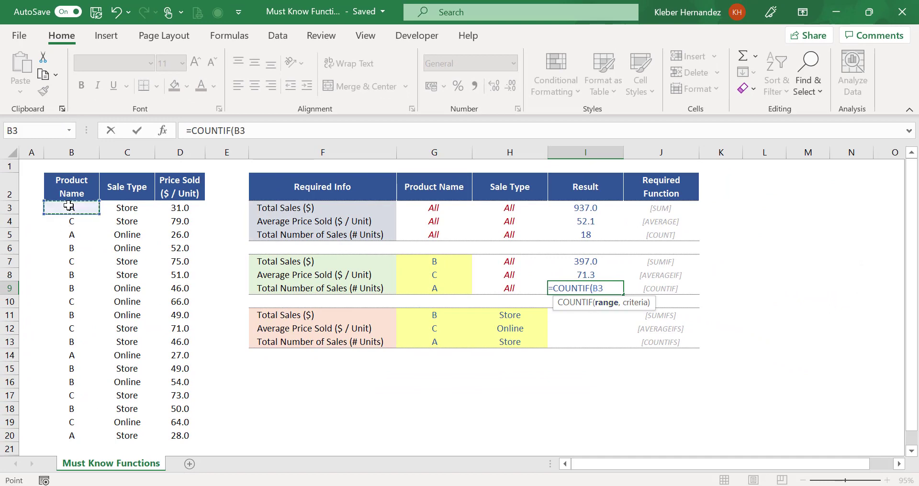
key("ctrl+shift+Down")
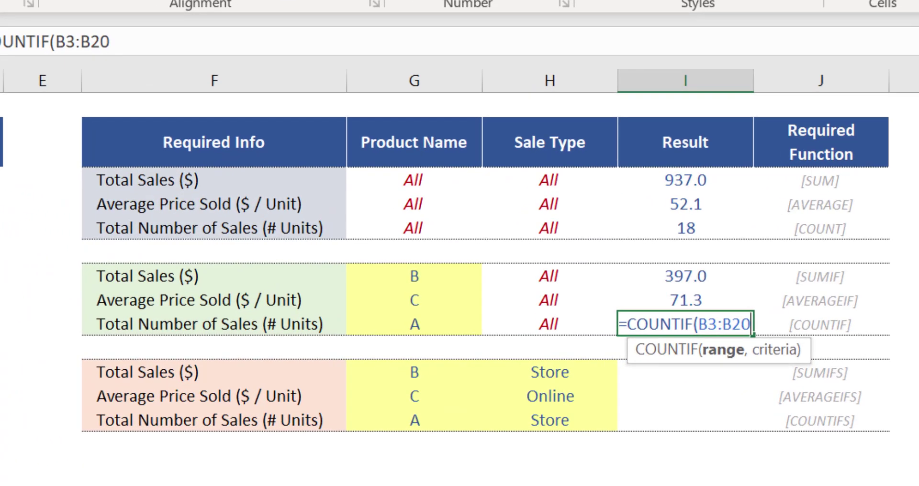
type(",")
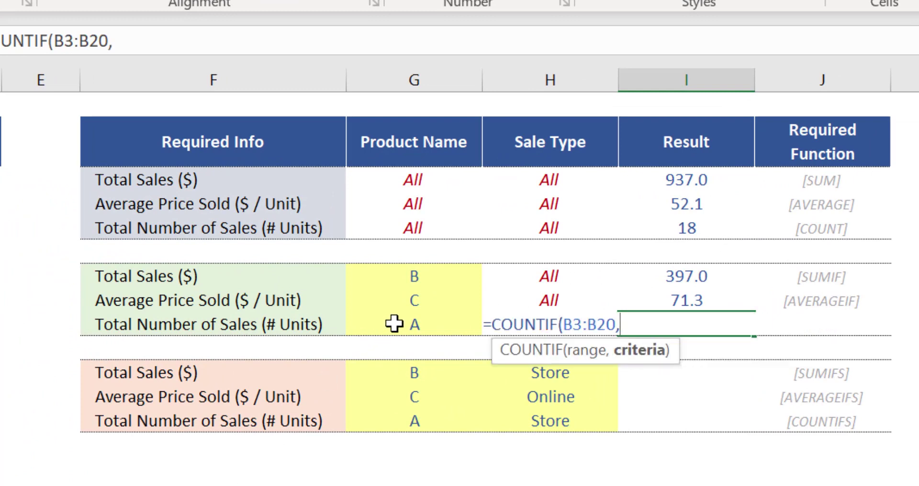
left_click(428, 321)
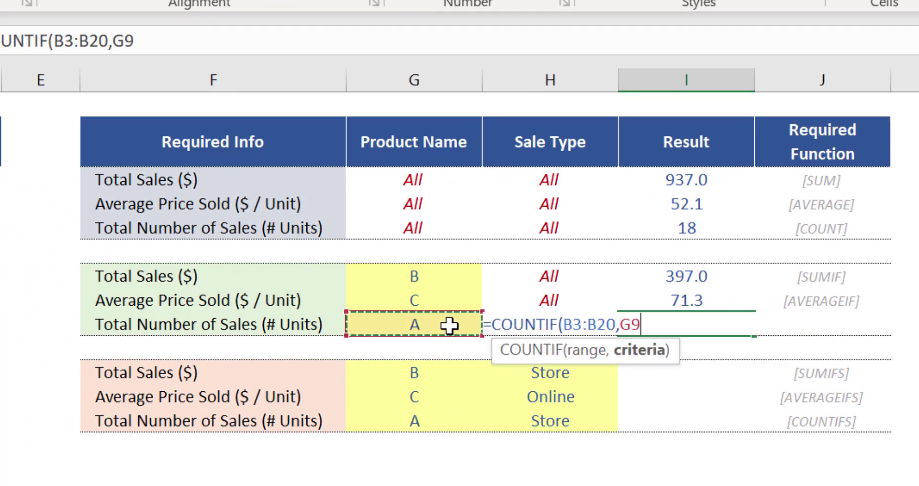
type(")")
key("Return")
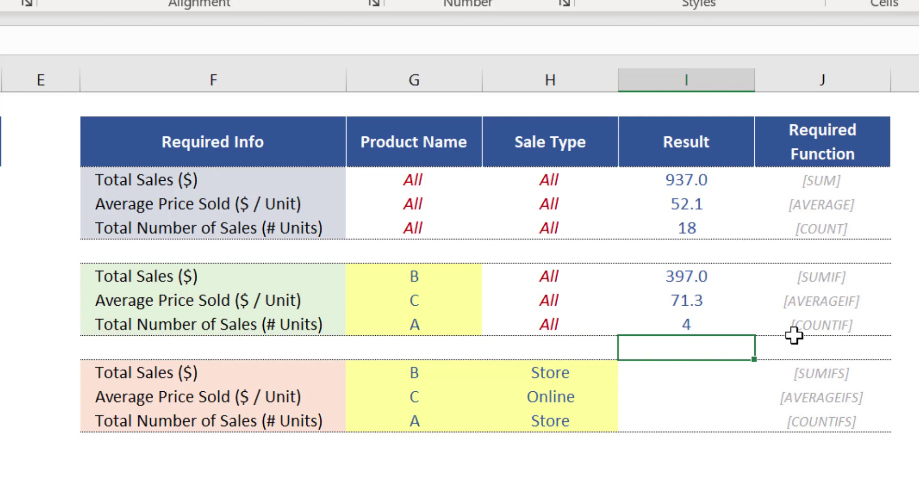
left_click(709, 323)
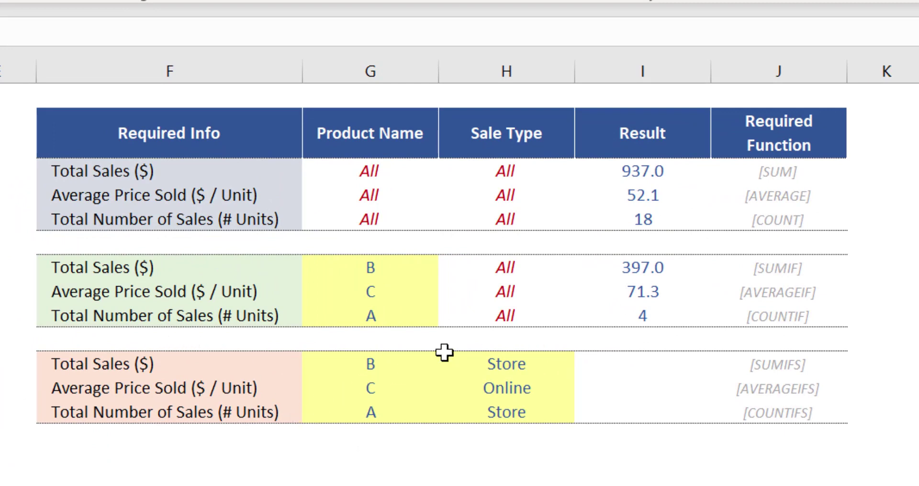
Step: Review the product options in G11 and the sale type options in H11, keeping B and Store selected
left_click(404, 371)
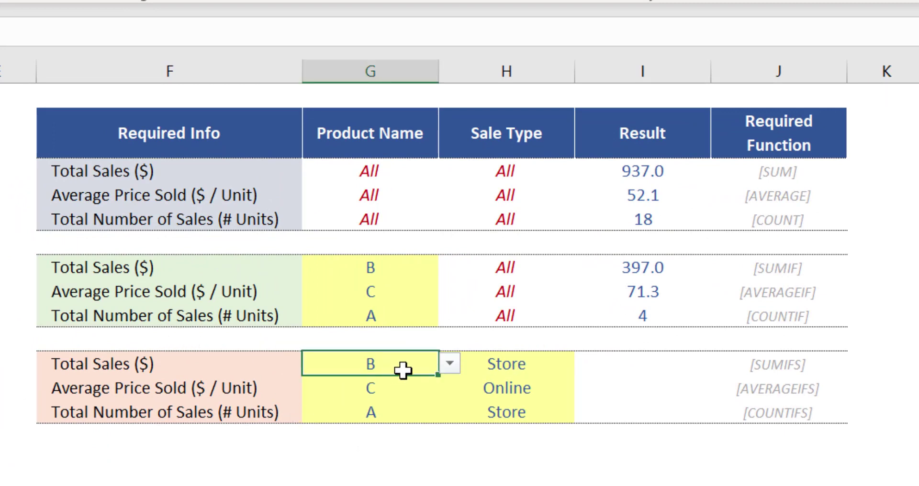
key("alt+Down")
key("Up")
key("Down")
key("Return")
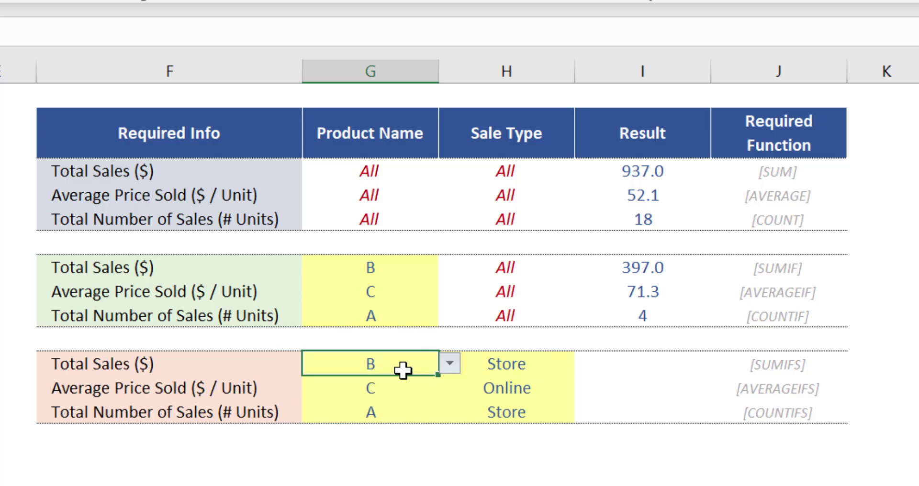
key("Tab")
key("alt+Down")
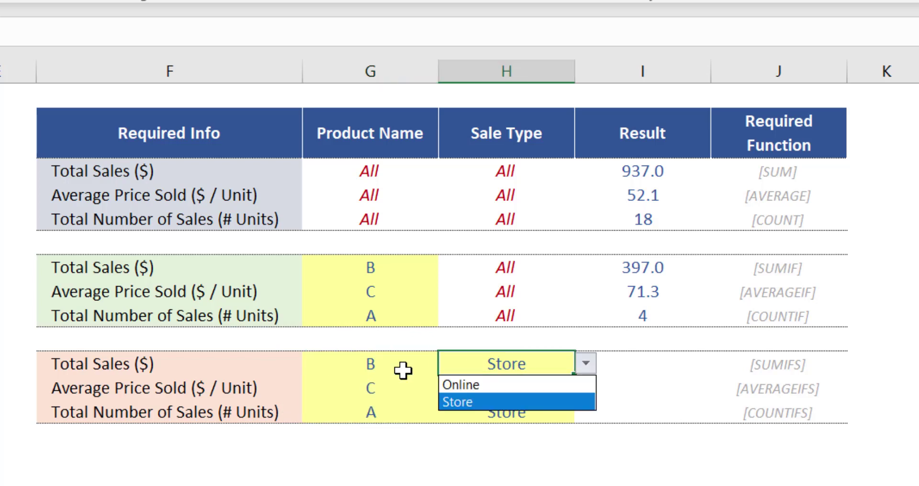
key("Up")
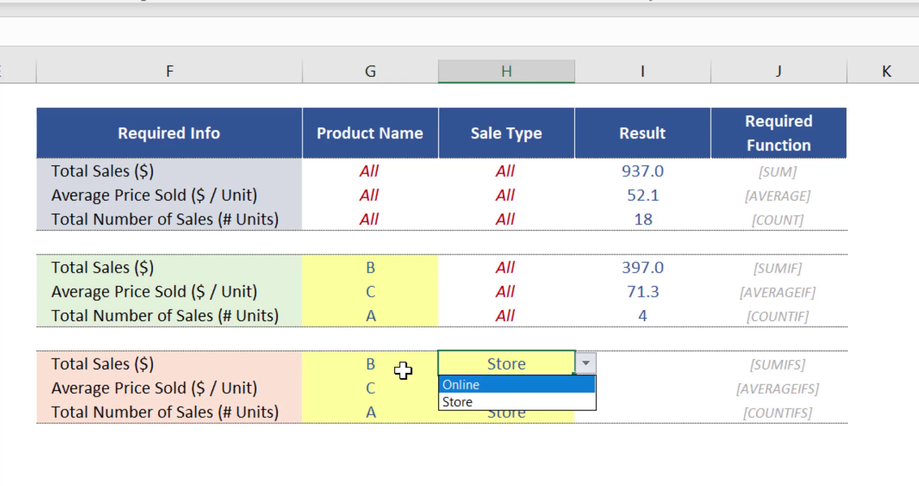
key("Escape")
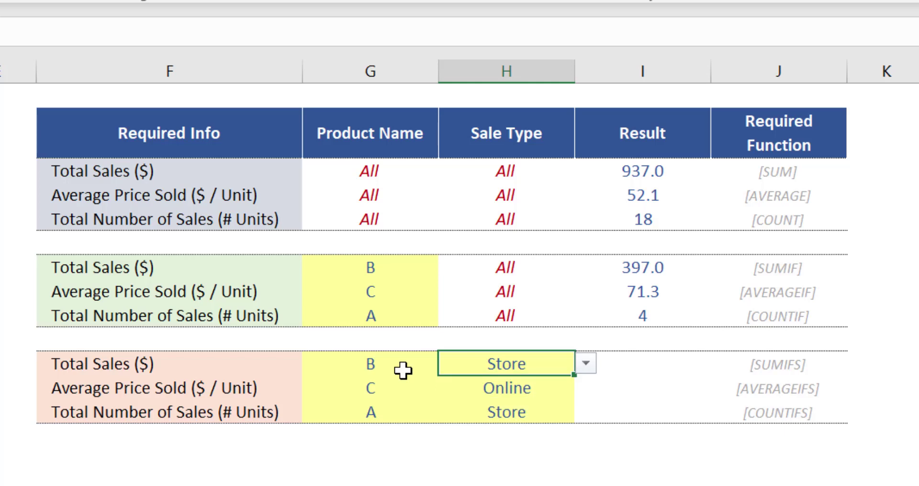
Step: Start a SUMIFS formula in I11 that sums D3:D20 where the product names in B3:B20 match G11
left_click(647, 369)
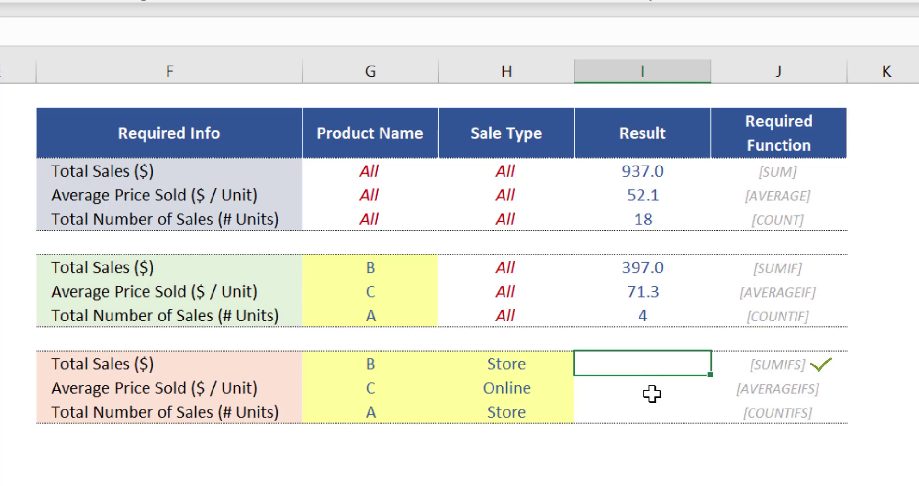
type("=sum")
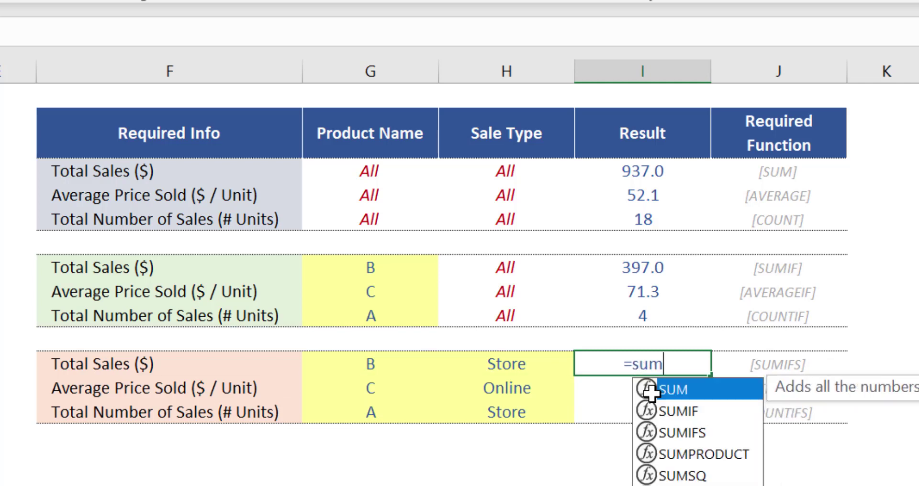
key("Down")
key("Down")
key("Tab")
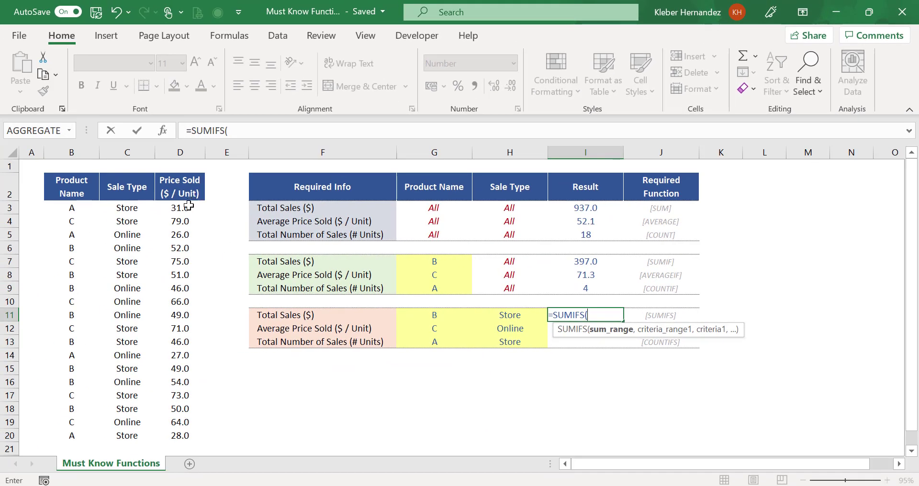
left_click(189, 206)
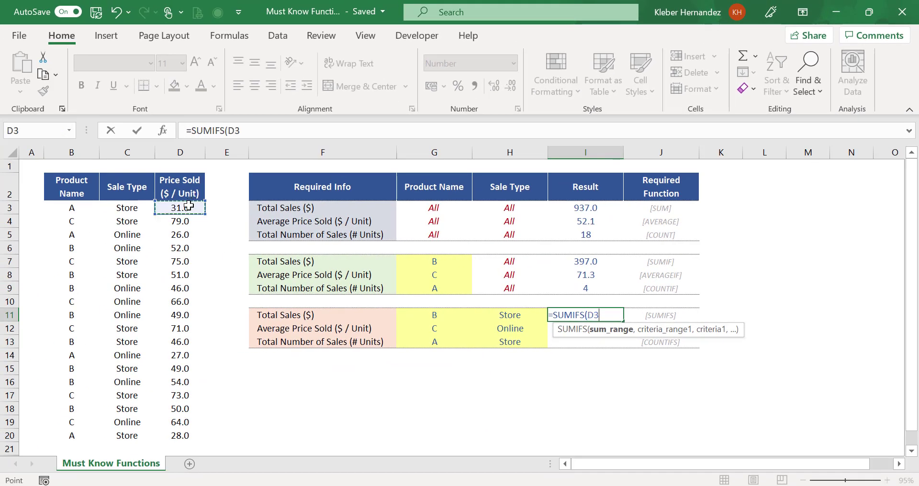
key("ctrl+shift+Down")
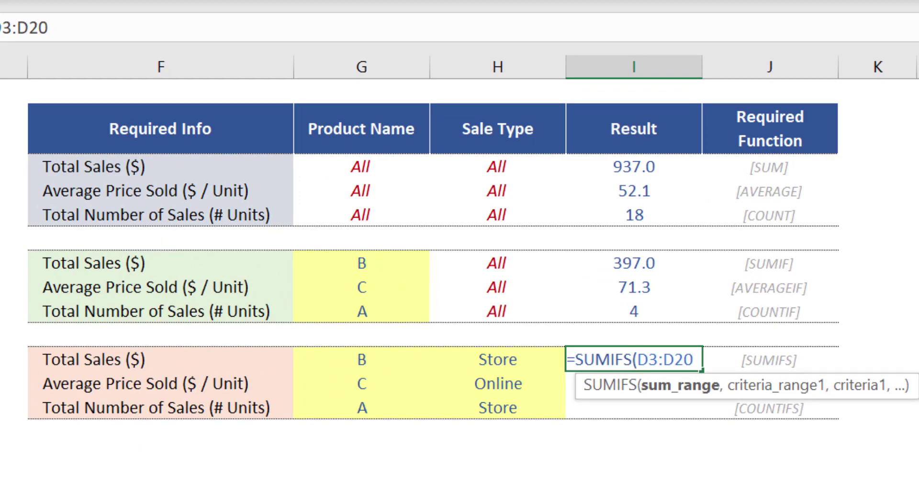
type(",")
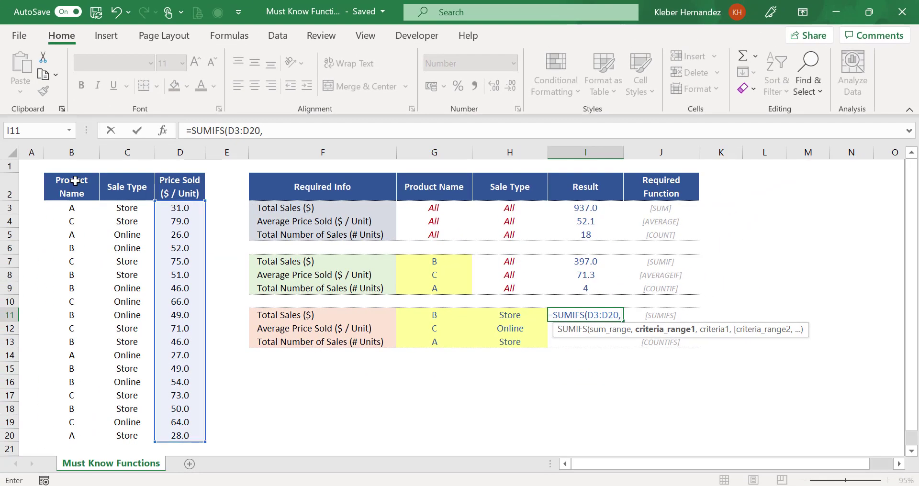
left_click_drag(77, 203, 72, 436)
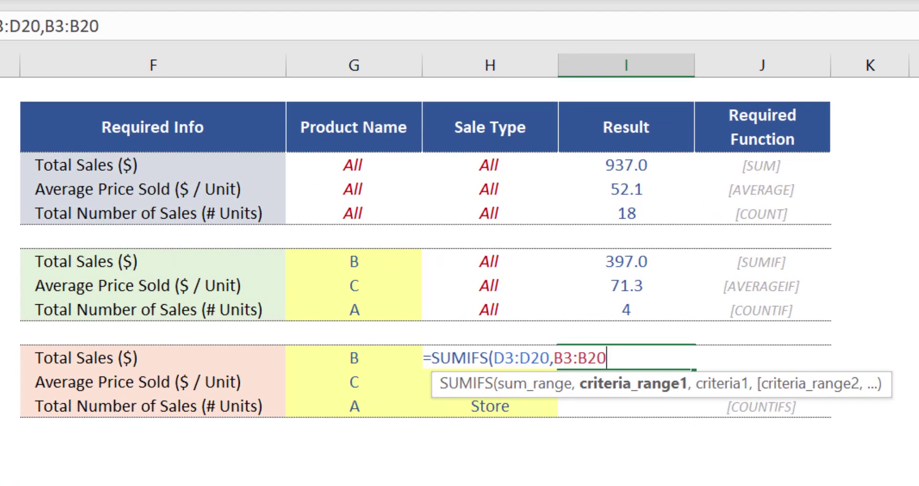
type(",")
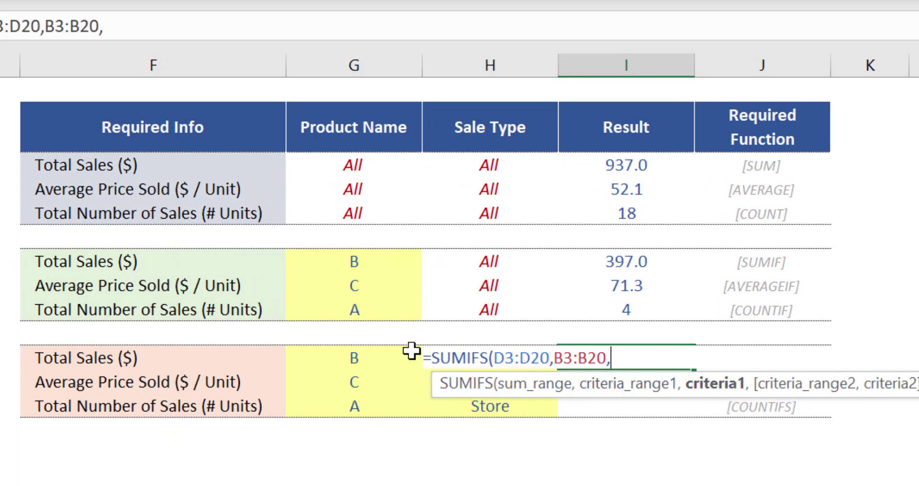
left_click(382, 357)
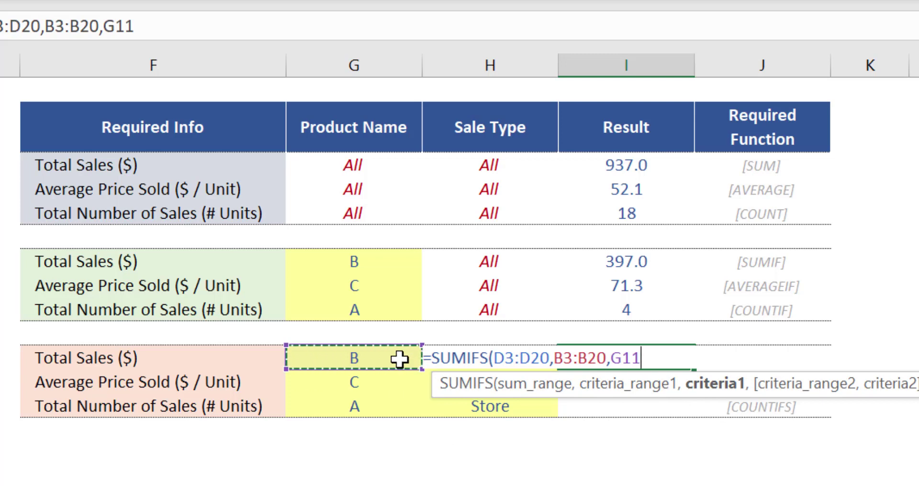
Step: Add the sale types in C3:C20 matching H11 as the second SUMIFS criterion, complete the formula and check it in I11
type(",")
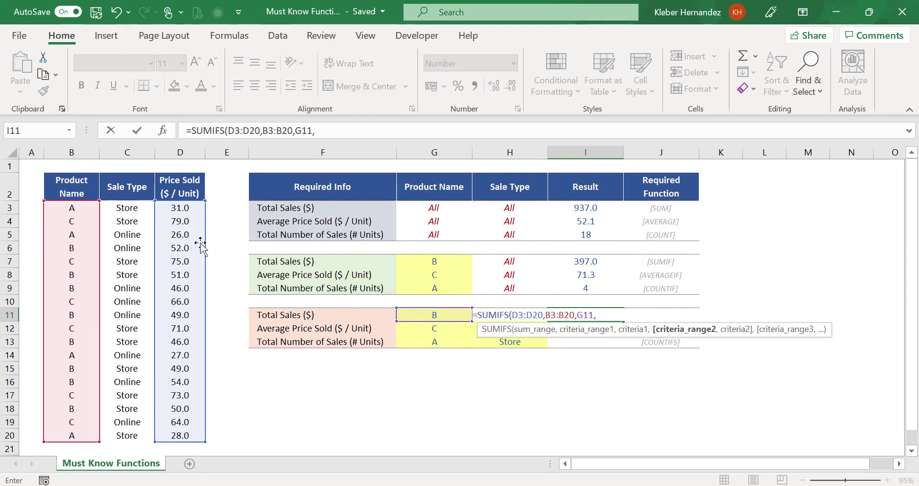
left_click(144, 209)
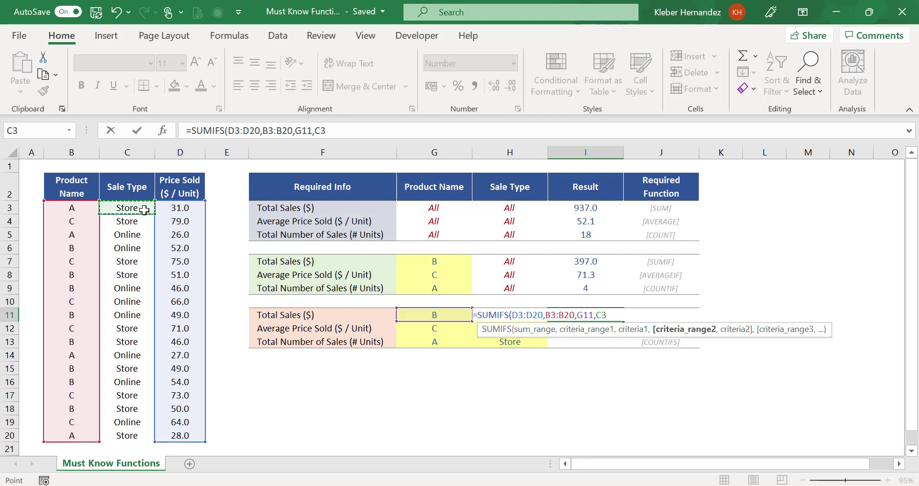
key("ctrl+shift+Down")
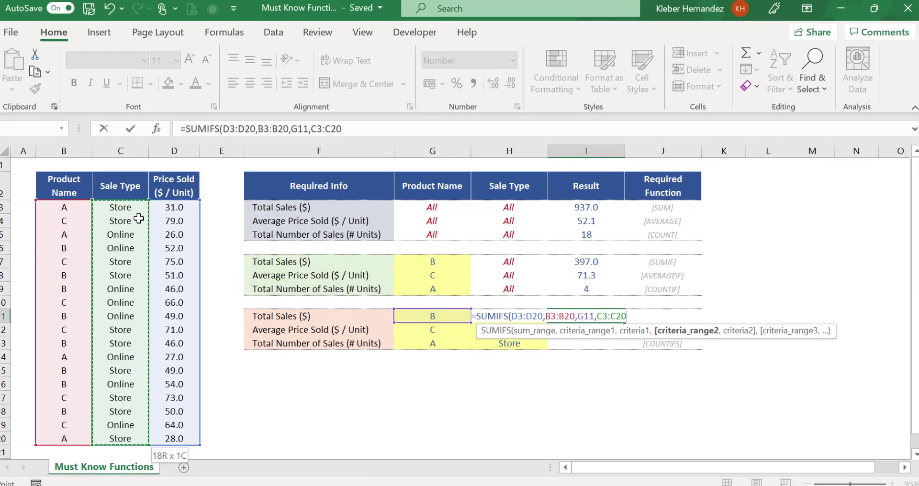
type(",")
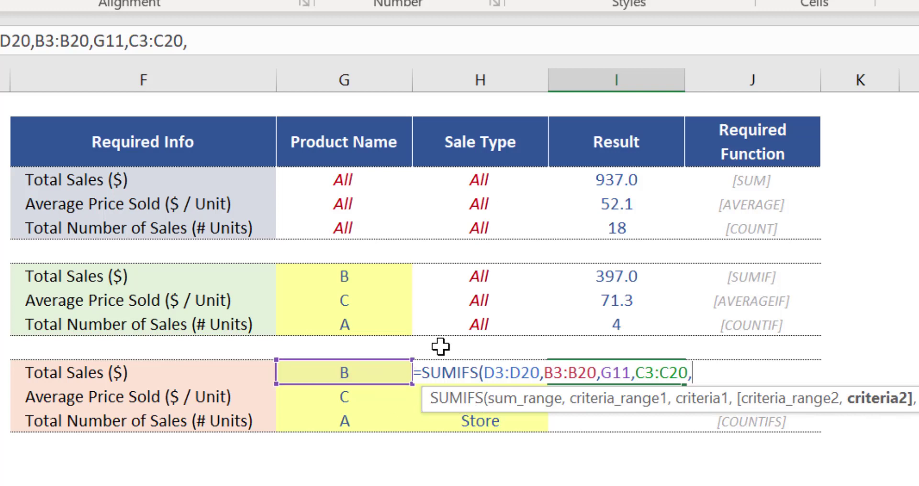
left_click(458, 347)
key("Down")
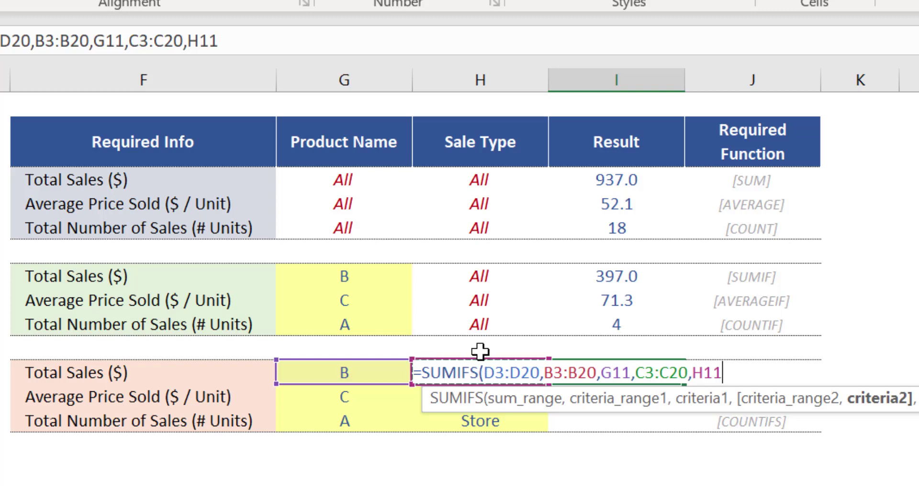
type(")")
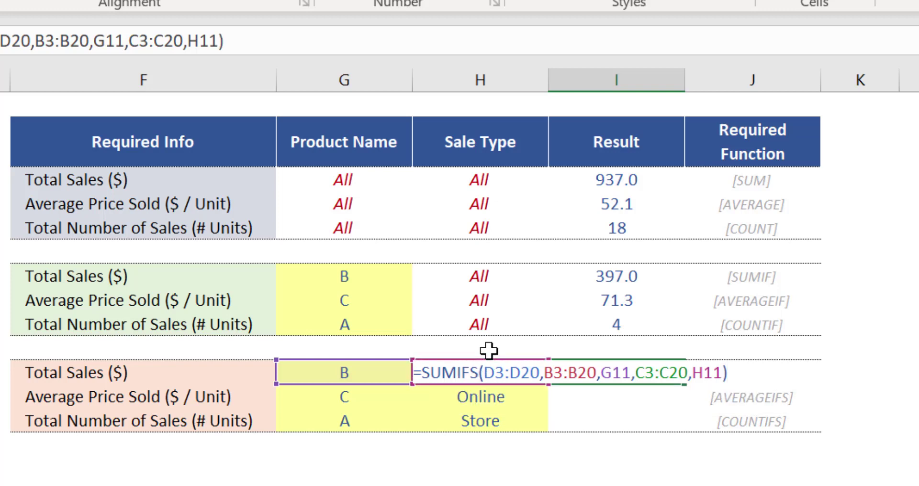
key("Return")
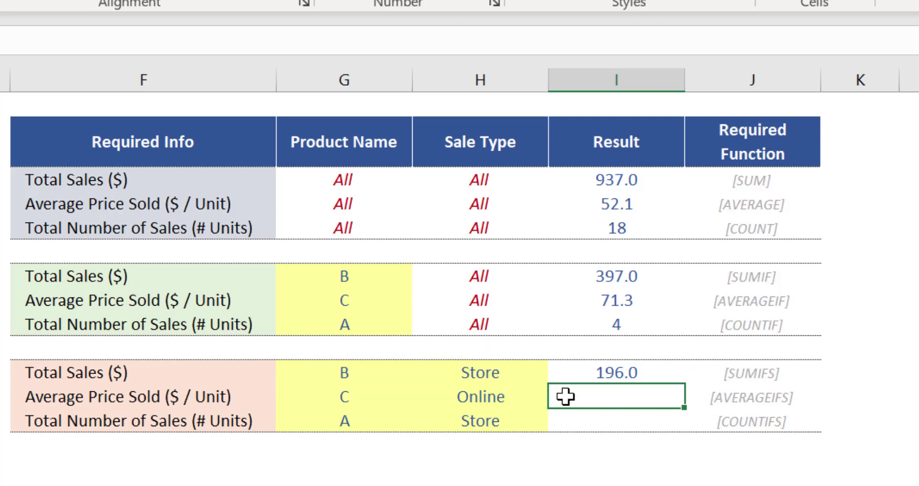
left_click(629, 372)
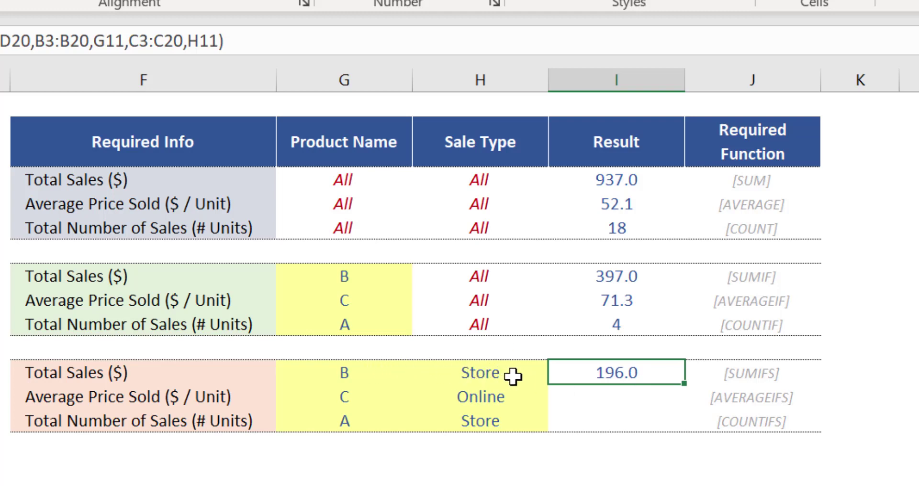
Step: Start an AVERAGEIFS formula in I12 with the prices in D3:D20 as the average range
left_click(632, 394)
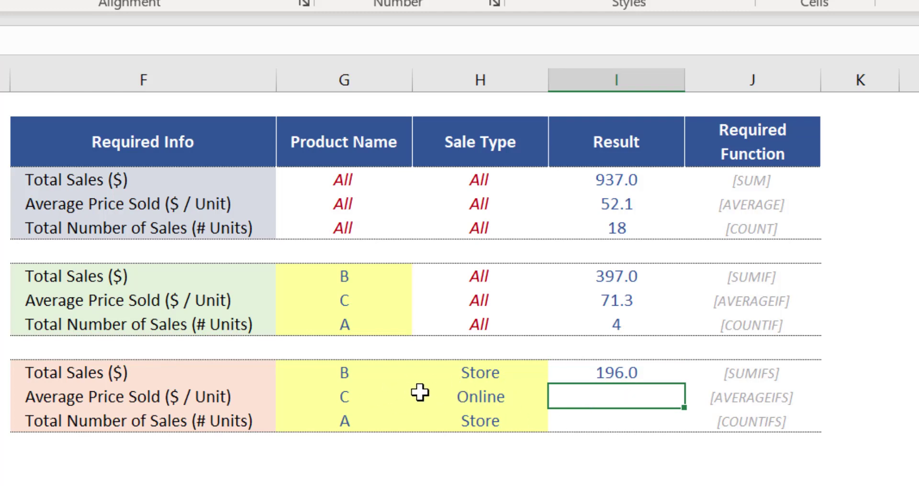
type("=aver")
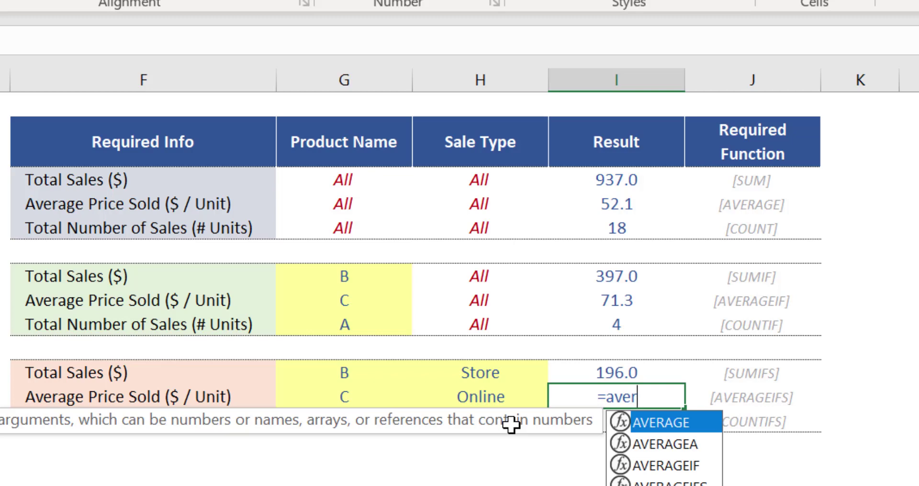
key("Down")
key("Down")
key("Down")
key("Tab")
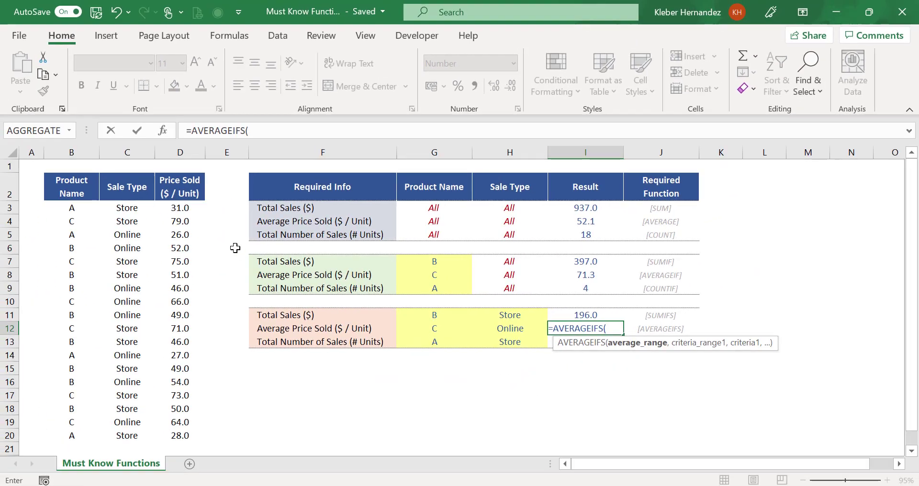
left_click(191, 208)
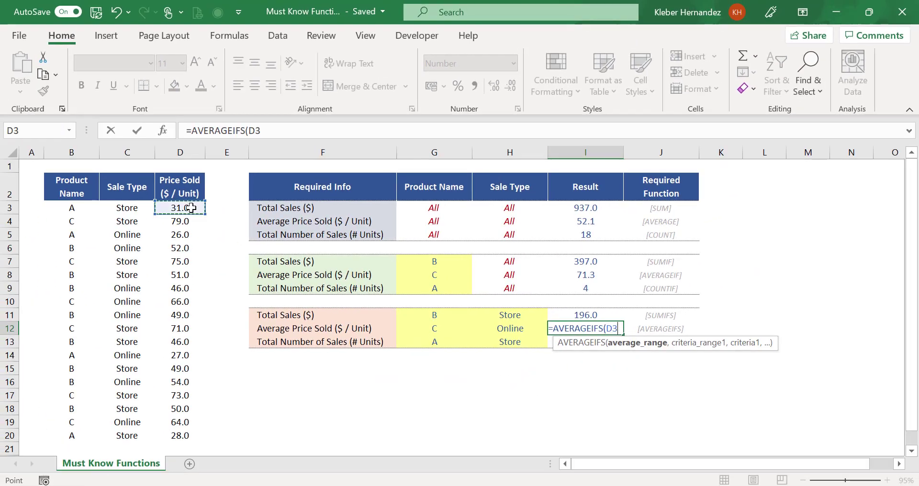
key("ctrl+shift+Down")
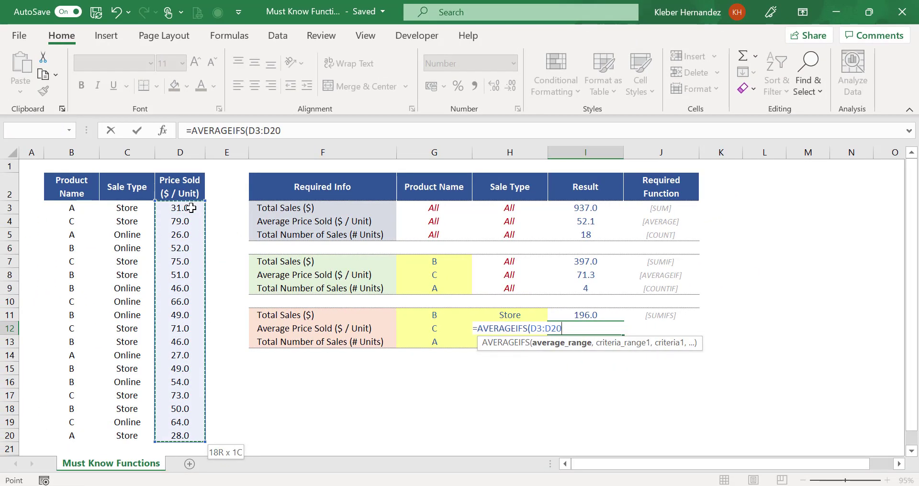
type(",")
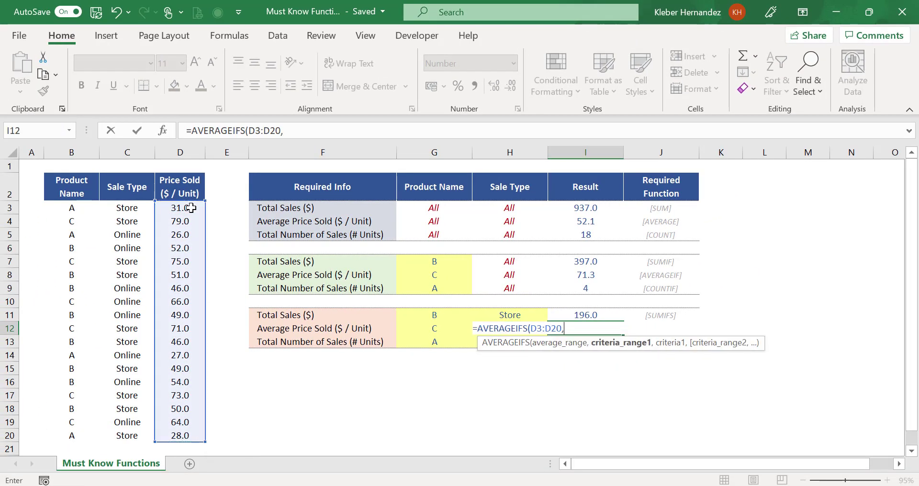
Step: Add the product names in B3:B20 matching G12 as the first AVERAGEIFS criterion
left_click(84, 207)
key("ctrl+shift+Down")
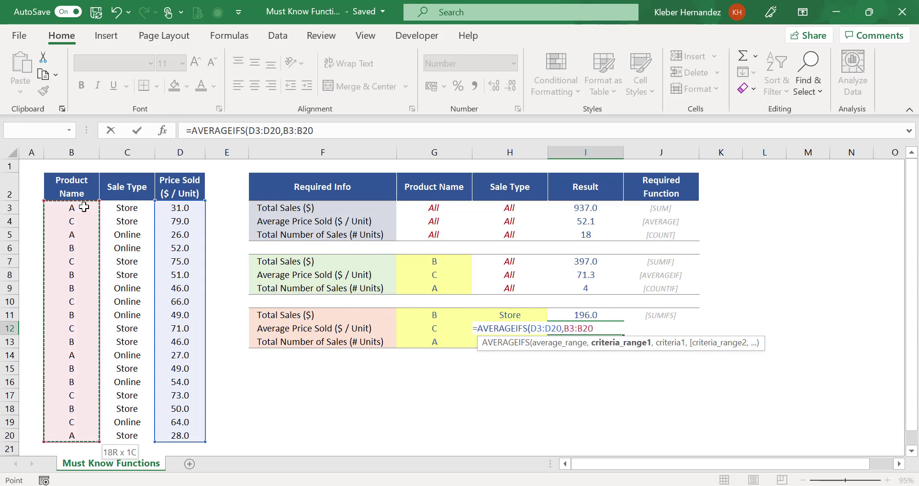
type(",")
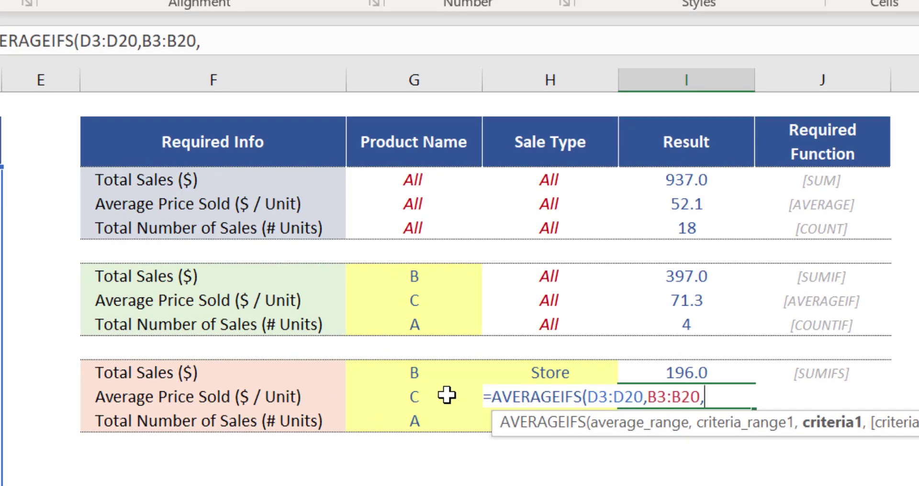
left_click(446, 395)
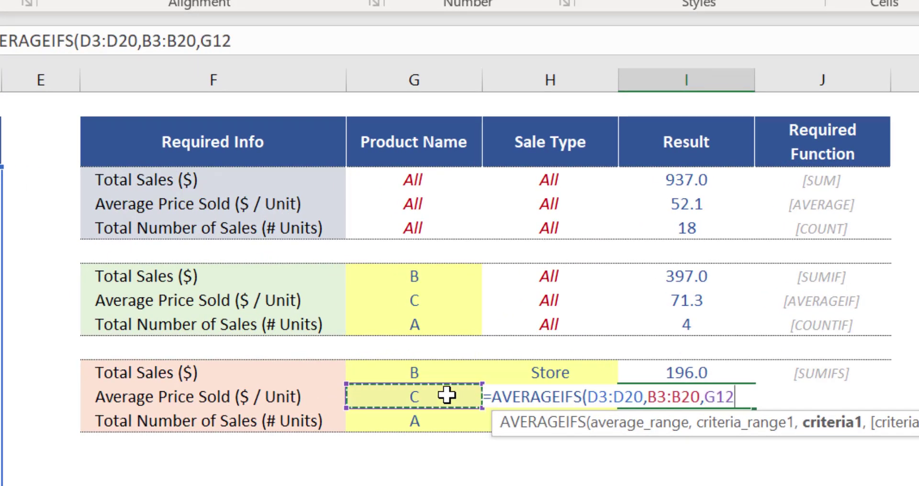
type(",")
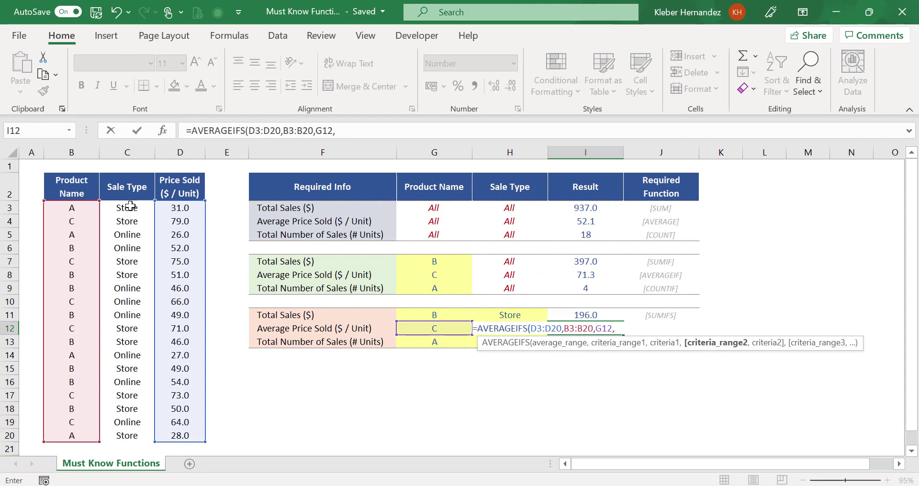
Step: Add the sale types in C3:C20 matching H12 as the second AVERAGEIFS criterion, complete the formula and check it in I12
left_click(130, 206)
key("ctrl+shift+Down")
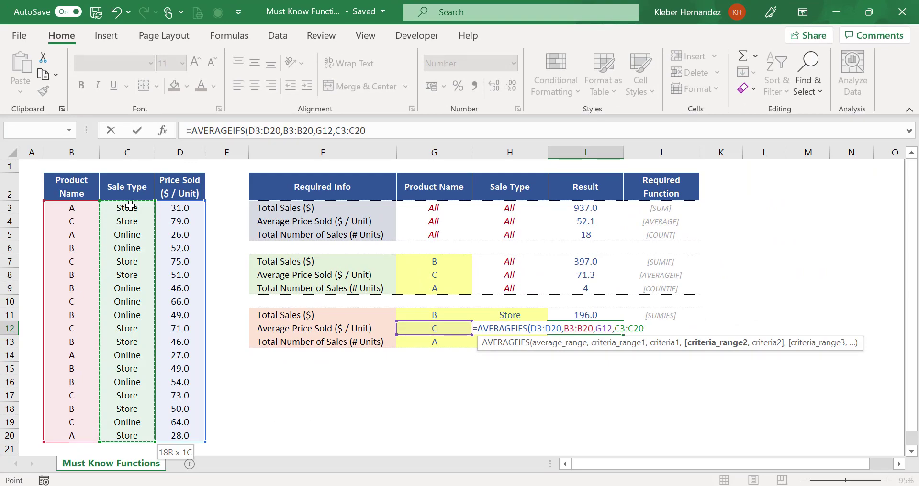
type(",")
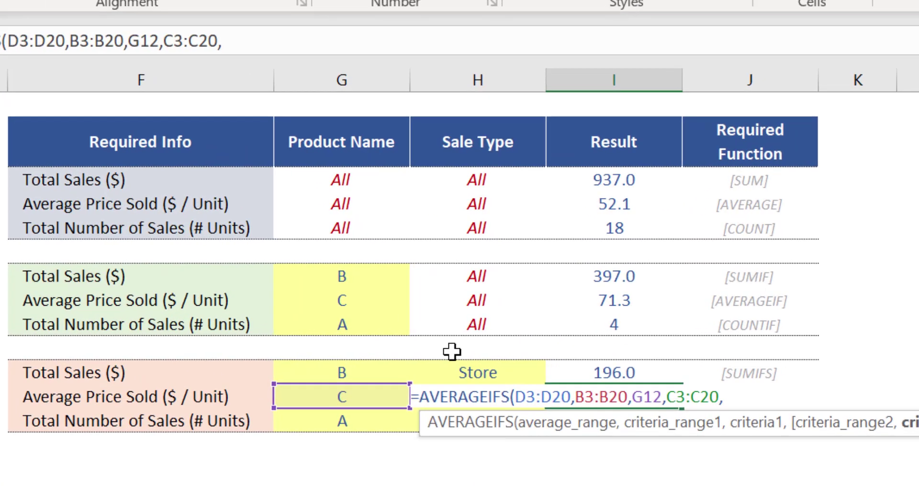
left_click(496, 305)
key("Down")
key("Down")
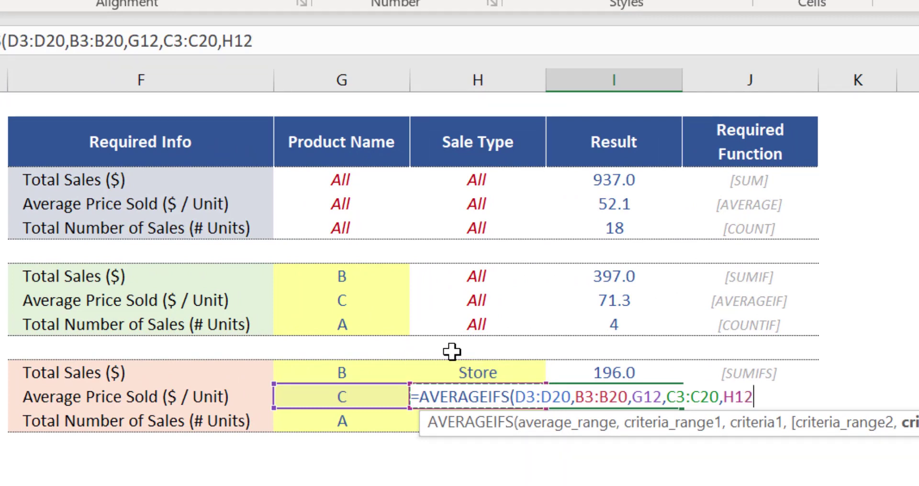
type(")")
key("Return")
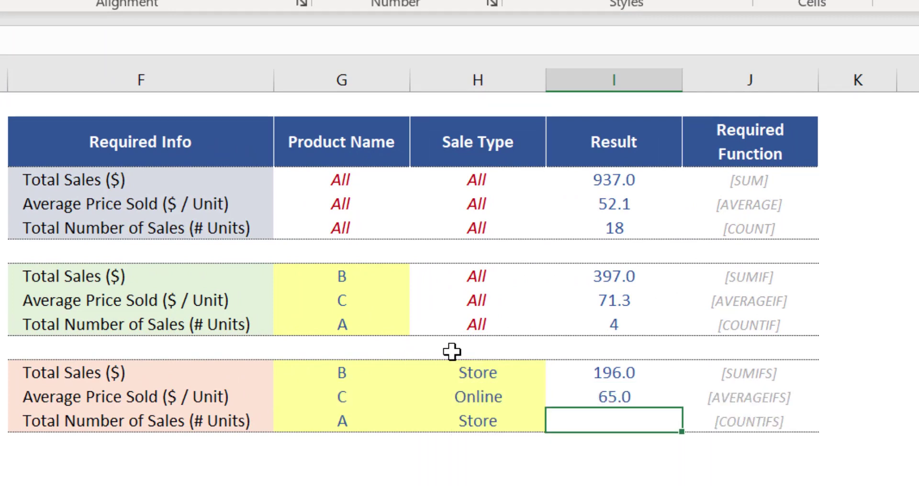
left_click(640, 394)
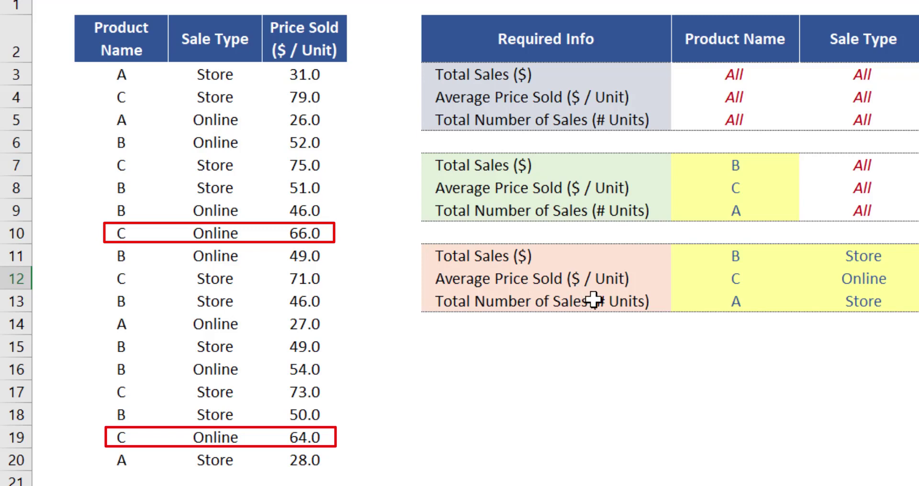
Step: Start a COUNTIFS formula in I13 that counts sales where the product names in B3:B20 match G13
left_click(536, 302)
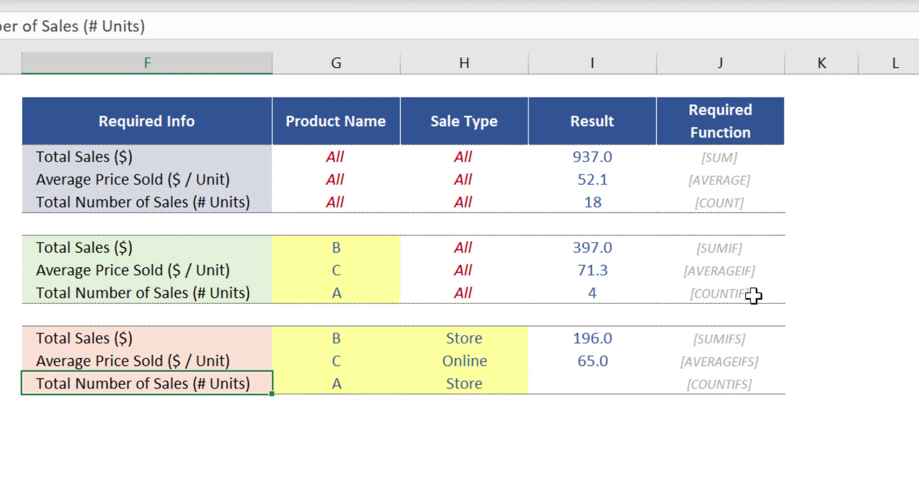
left_click(629, 381)
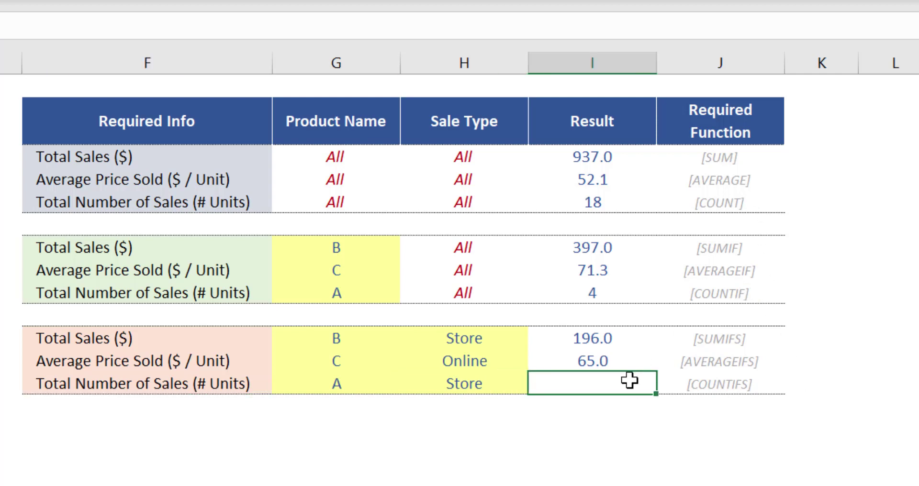
type("=count")
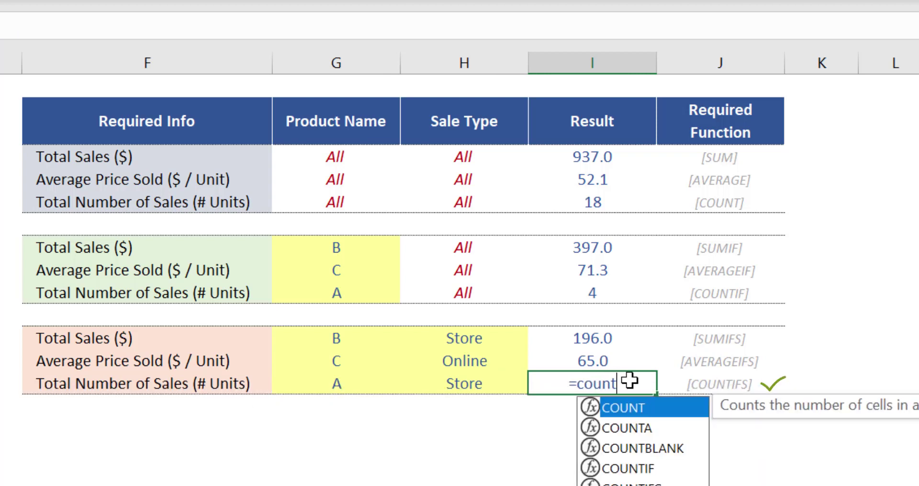
key("Down")
key("Down")
key("Down")
key("Down")
key("Tab")
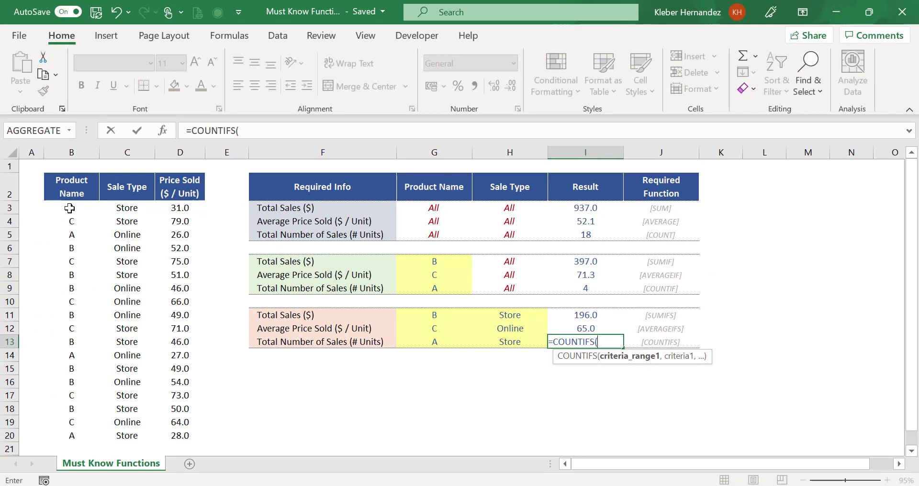
left_click(7, 200)
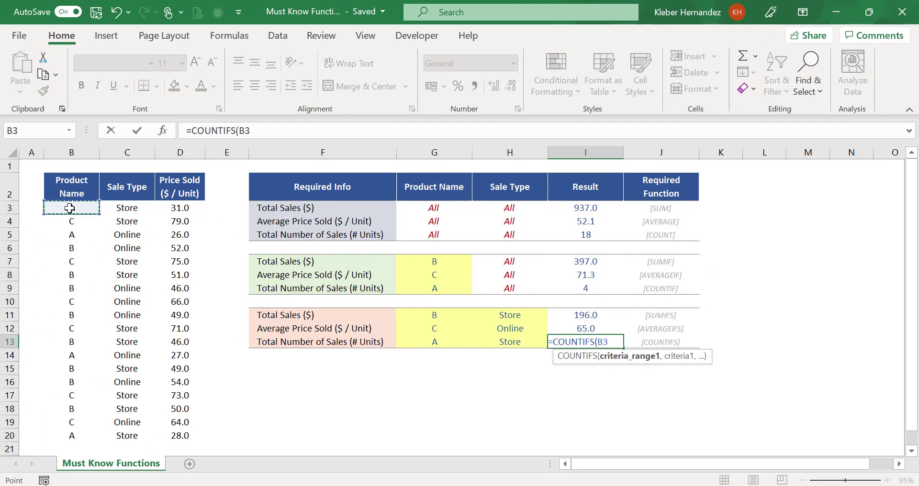
key("ctrl+shift+Down")
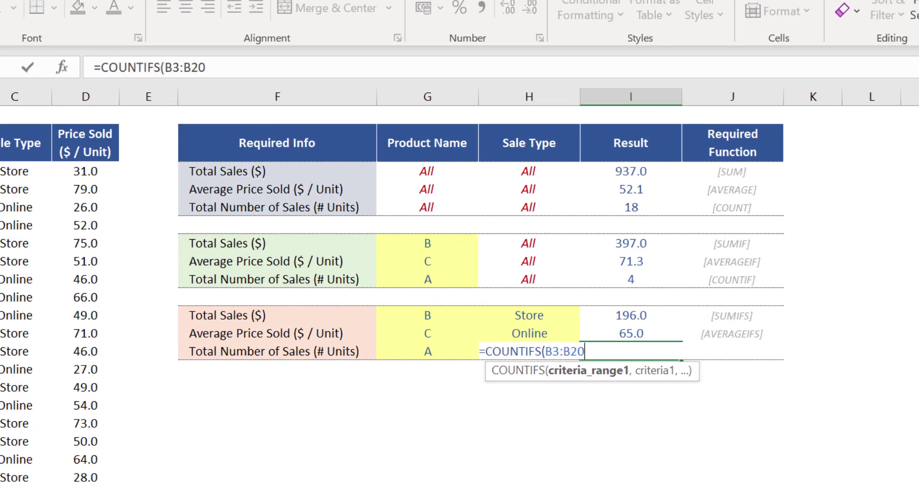
type(",")
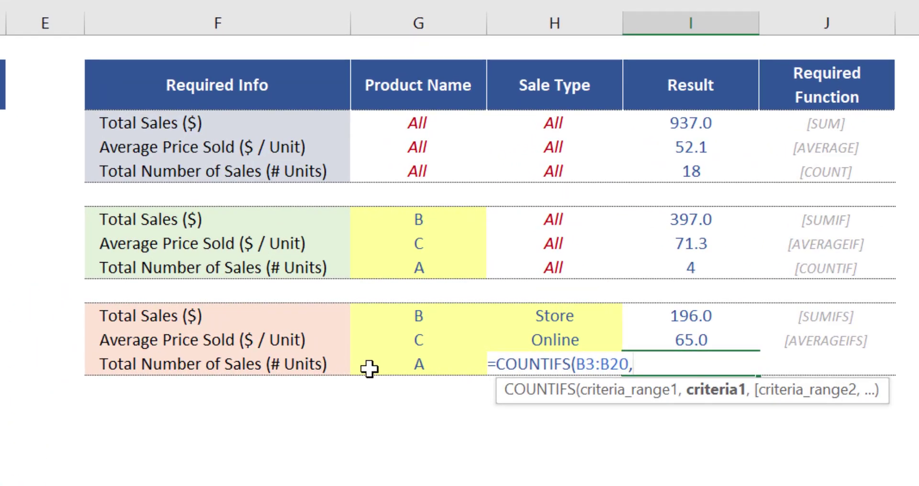
left_click(407, 368)
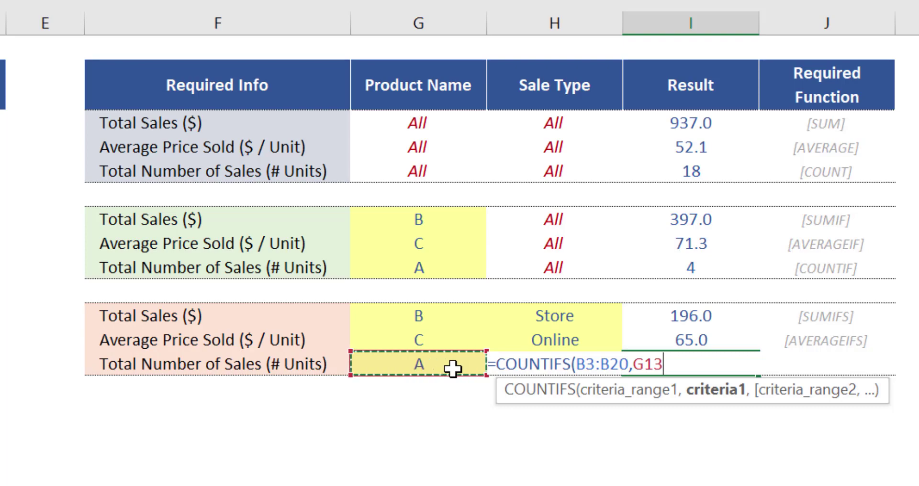
type(",")
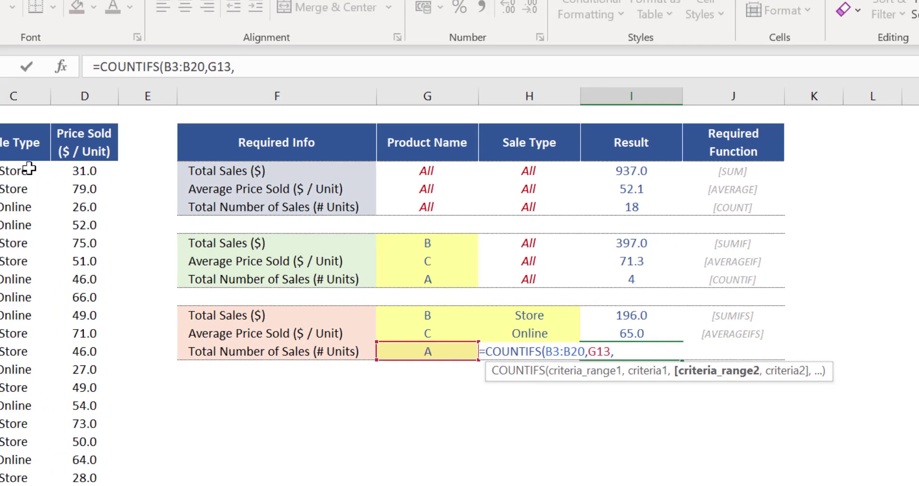
Step: Add the sale types in C3:C20 matching H13 as the second COUNTIFS criterion, complete the formula and check it in I13
left_click(139, 207)
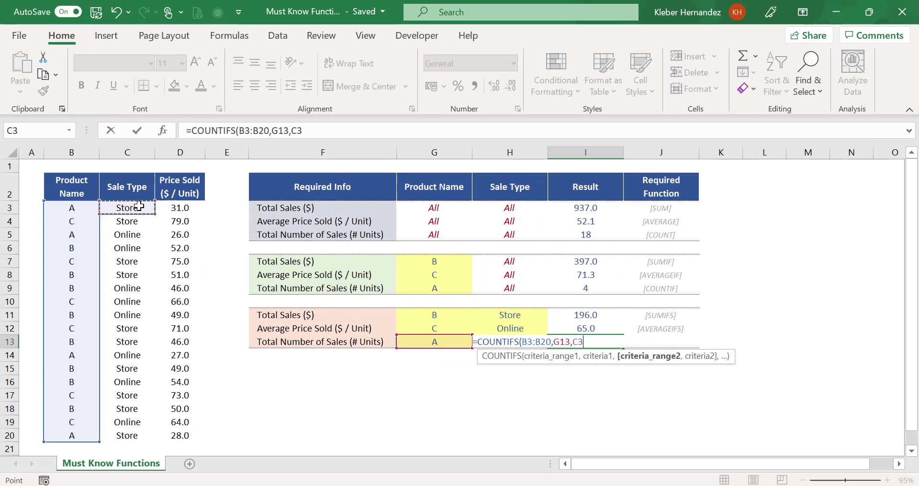
key("ctrl+shift+Down")
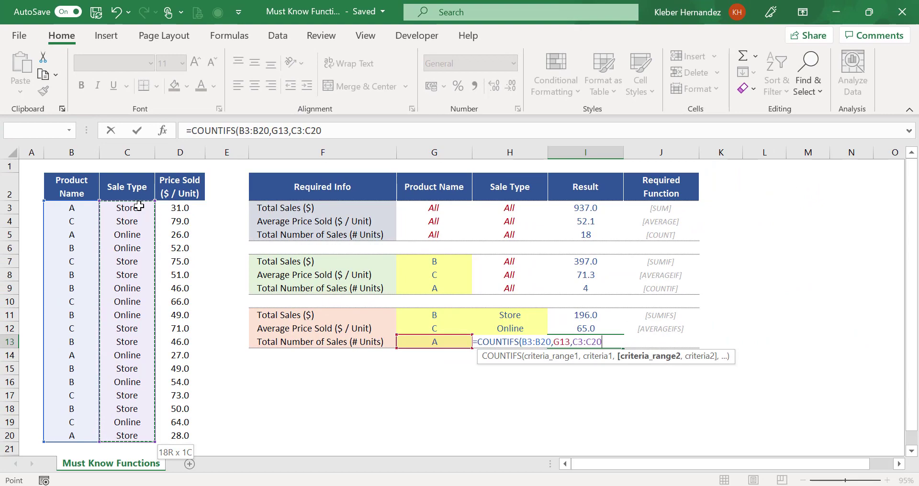
type(",")
left_click(417, 364)
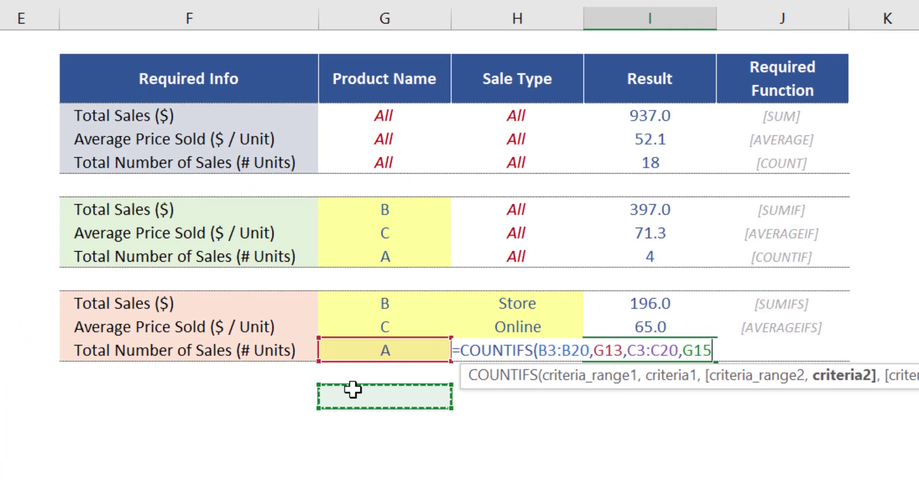
key("Right")
key("Up")
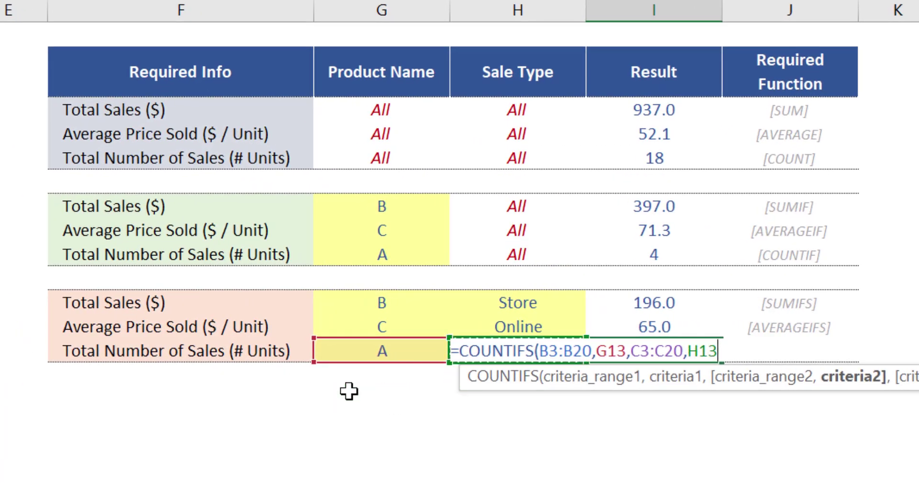
type(")")
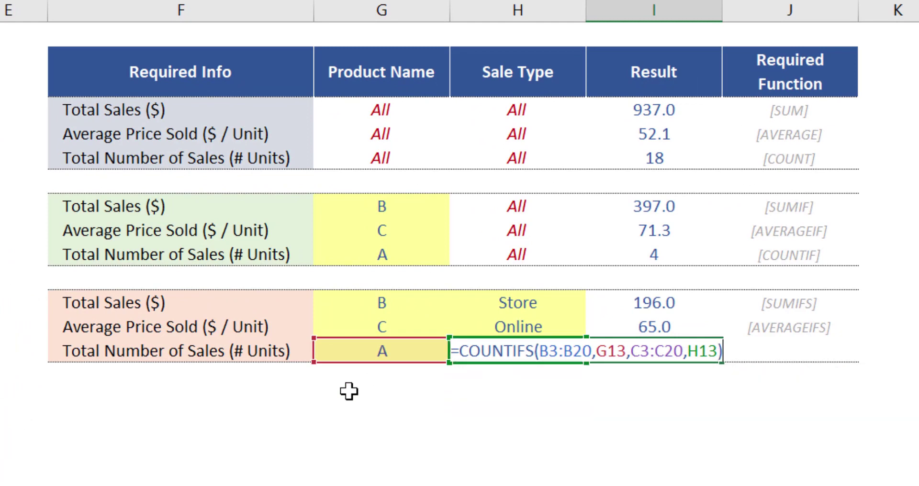
key("Return")
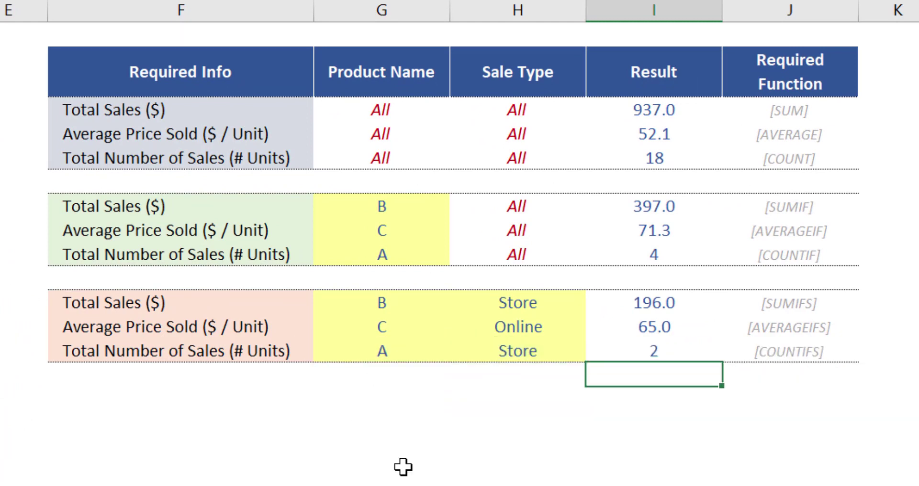
left_click(656, 354)
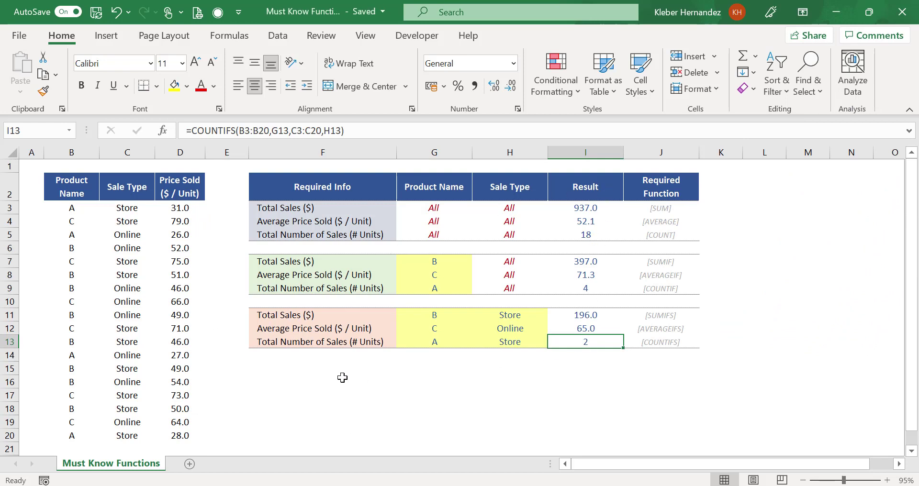
Step: Select the prices in D3:D20 to compare their quick average, count and sum with the overall results, then clear the selection
left_click(187, 209)
key("shift+Down")
key("shift+Down")
key("shift+Down")
key("shift+Down")
key("shift+Down")
key("shift+Down")
key("shift+Down")
key("shift+Down")
key("shift+Down")
key("shift+Down")
key("shift+Down")
key("shift+Down")
key("shift+Down")
key("shift+Down")
key("shift+Down")
key("shift+Down")
key("shift+Down")
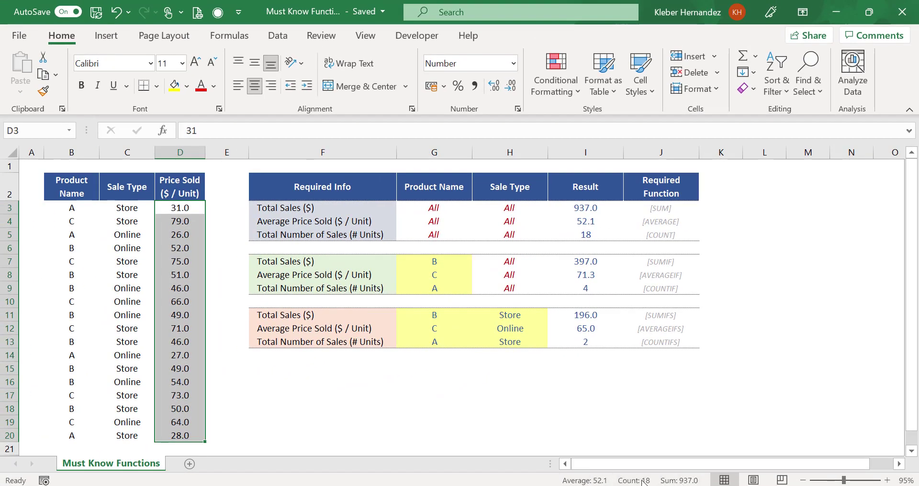
left_click(222, 436)
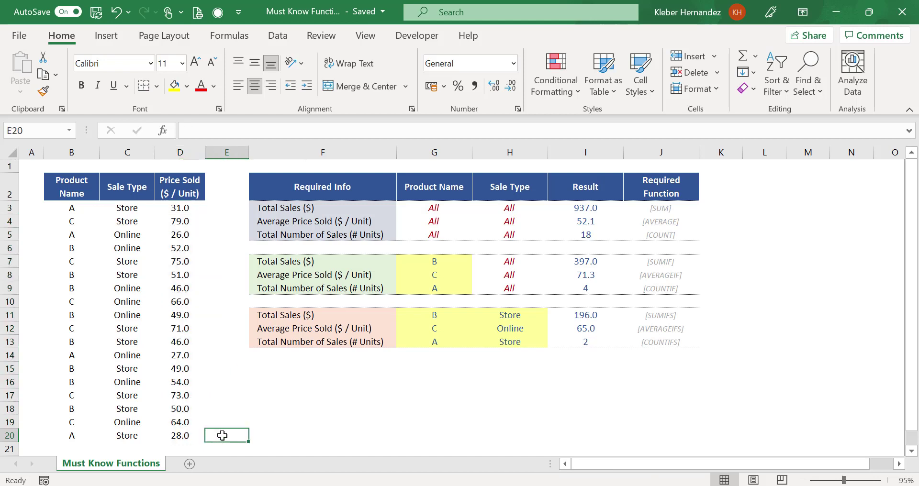